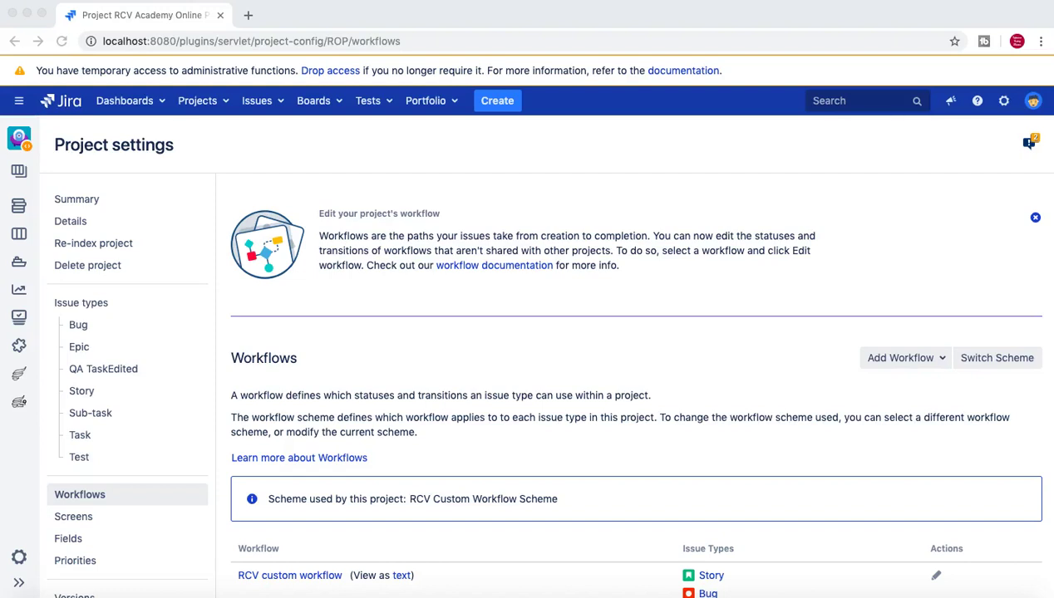
Open the Issues section of Jira Administration to show the issue types list.
left_click(942, 178)
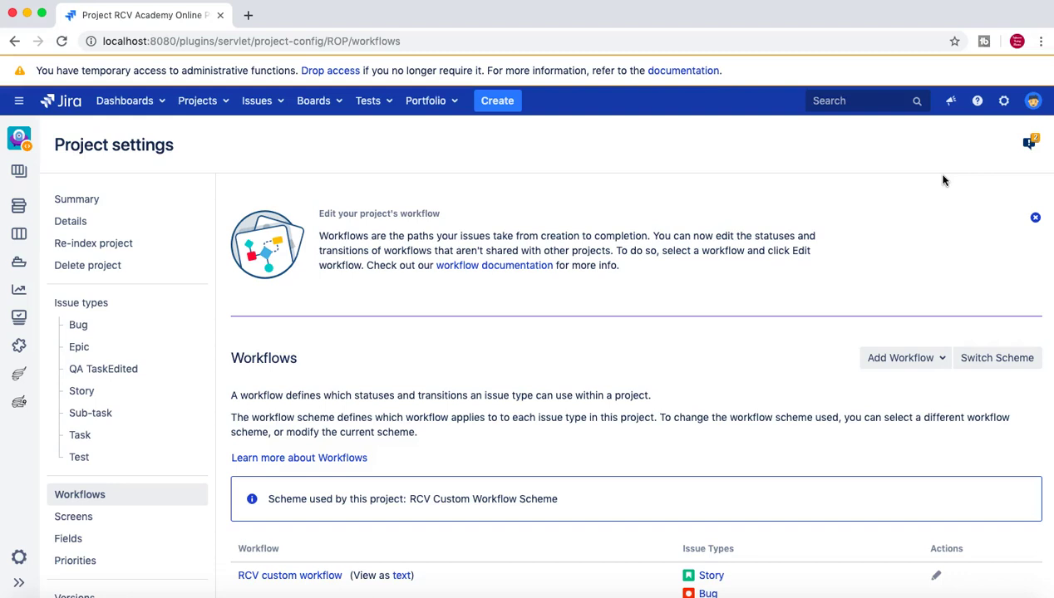
left_click(999, 107)
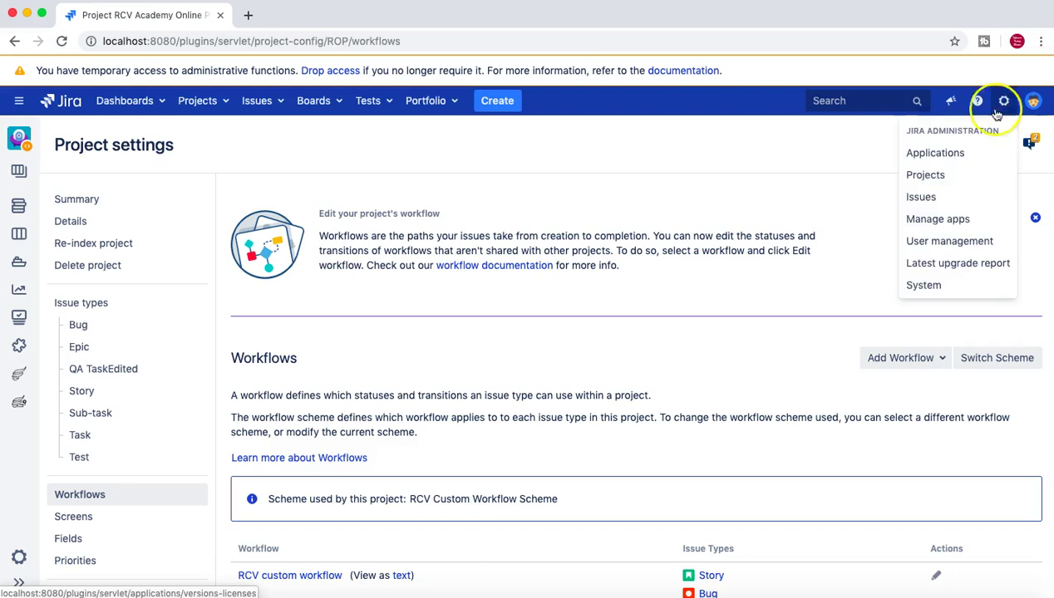
left_click(920, 197)
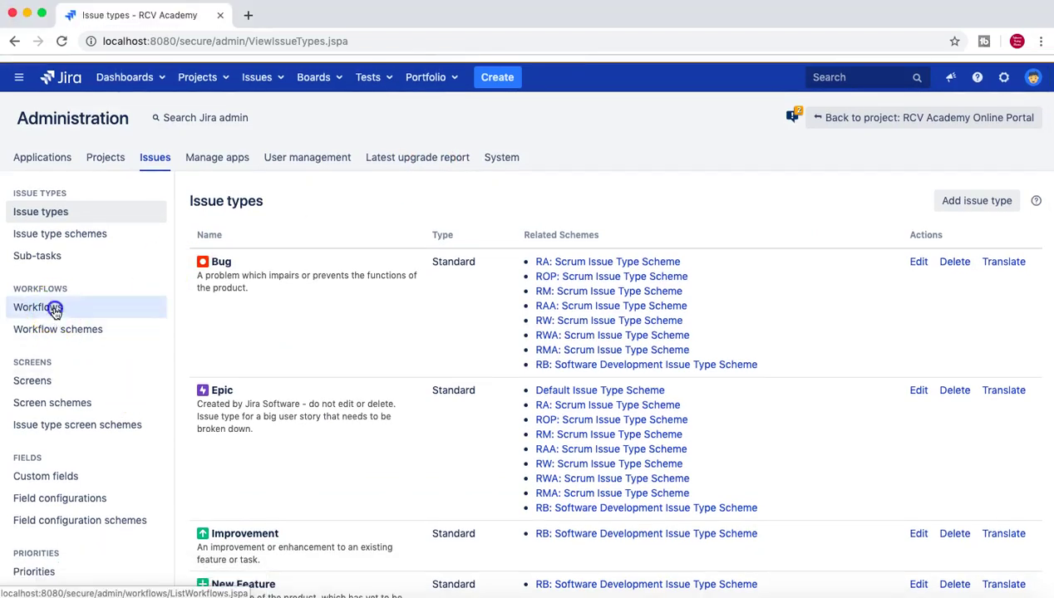
From the inactive workflows, open RCV JIRA Workflow Tutorial for editing.
left_click(52, 307)
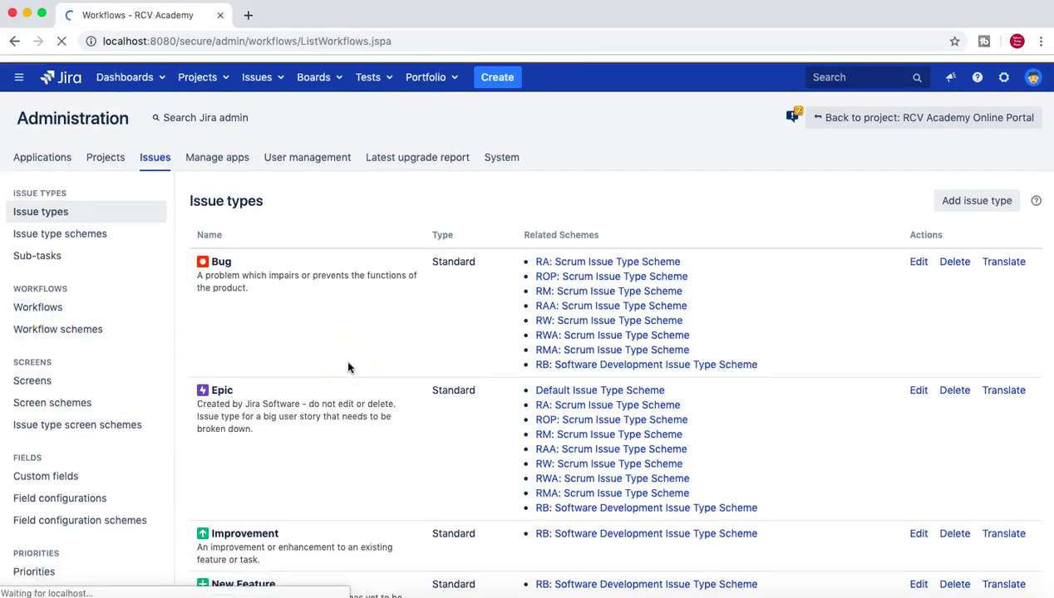
scroll(350, 360, "down", 10)
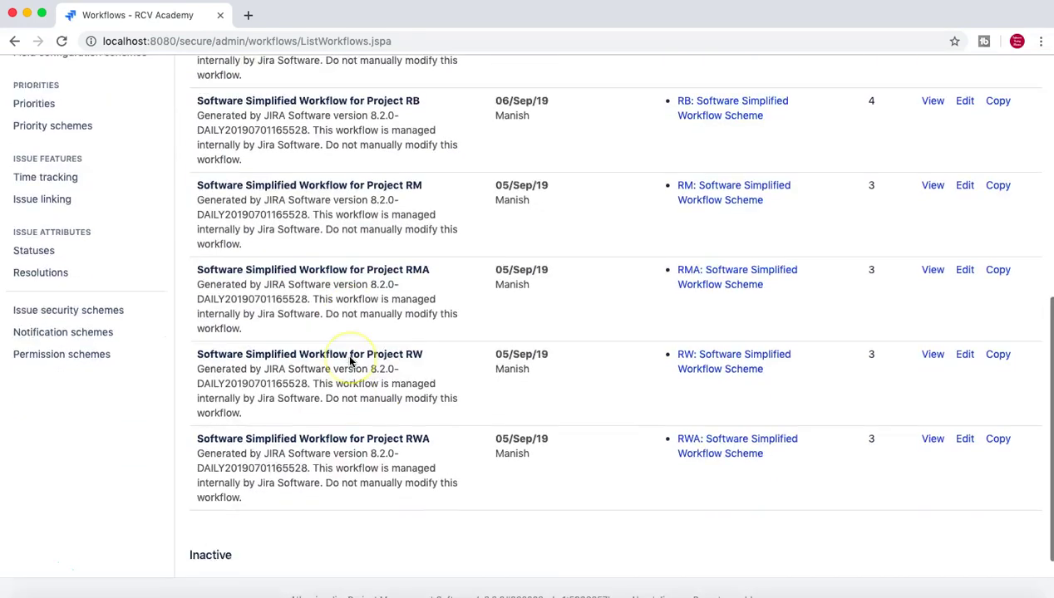
left_click(205, 480)
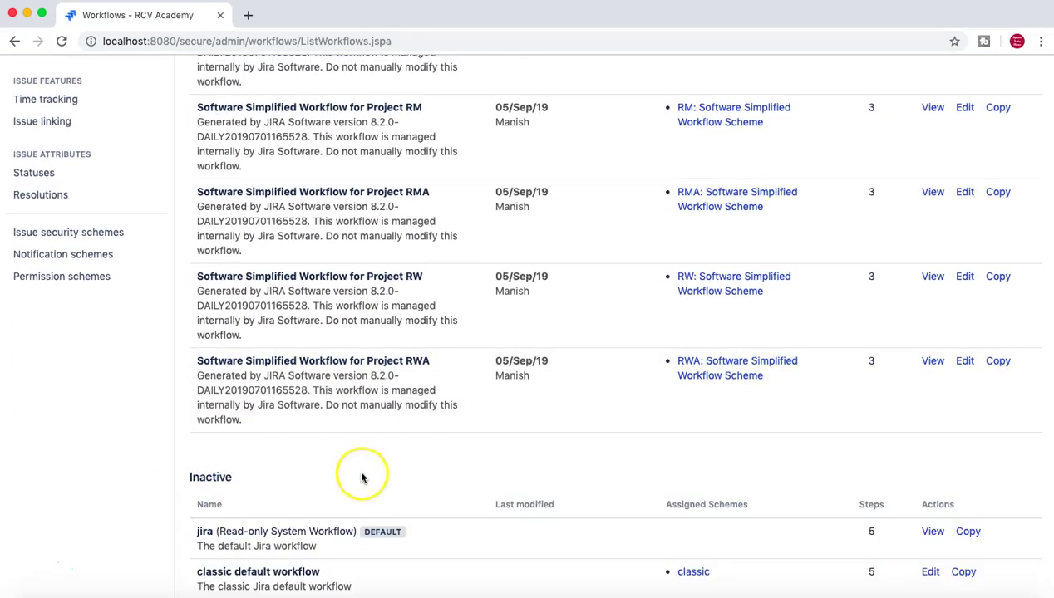
scroll(362, 478, "down", 5)
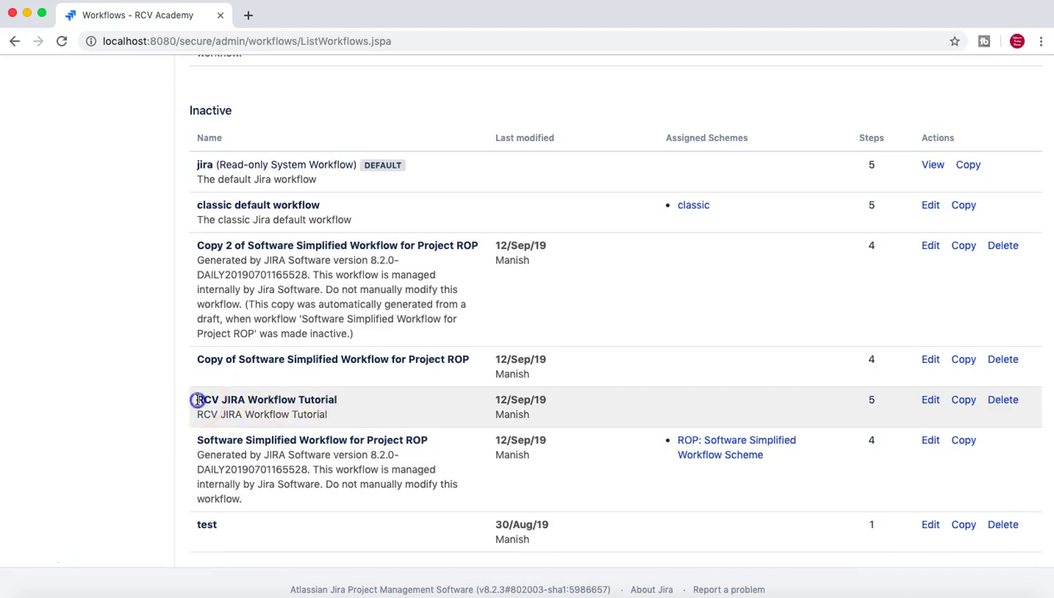
left_click_drag(197, 401, 329, 401)
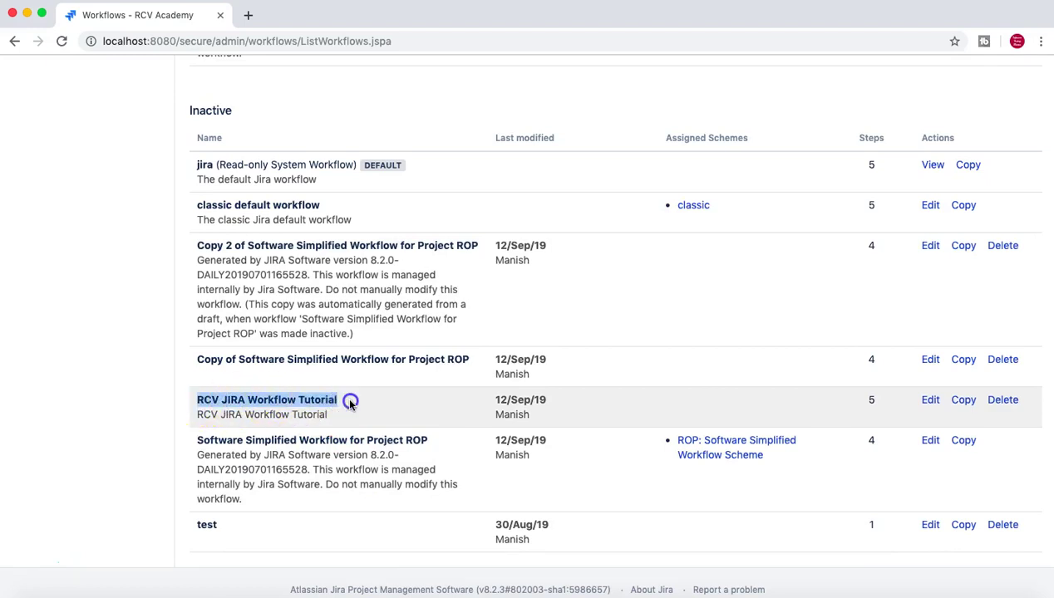
left_click(350, 403)
left_click_drag(344, 402, 198, 400)
left_click(928, 402)
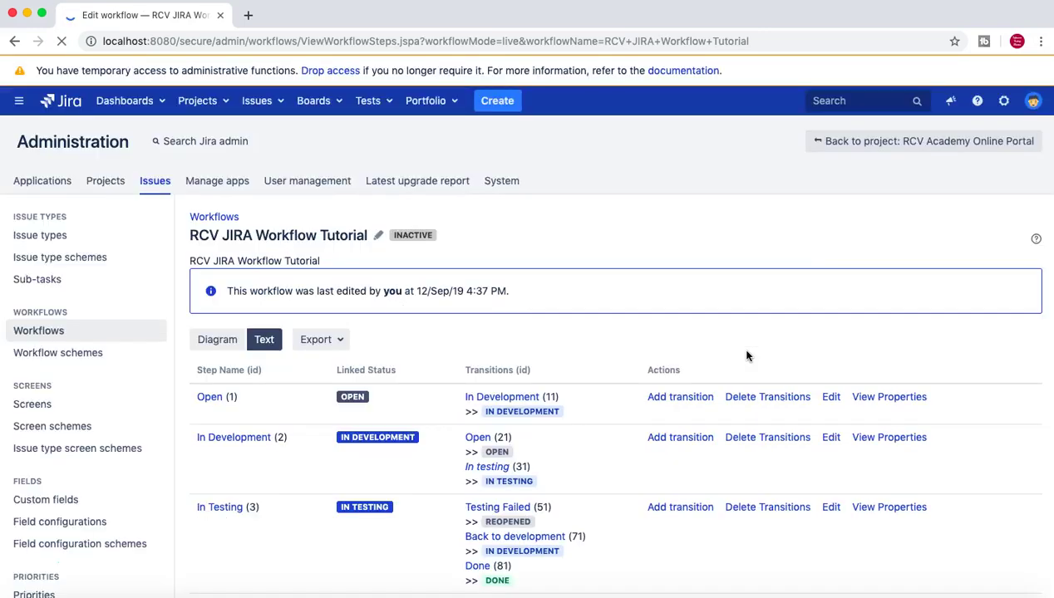
Switch the RCV JIRA Workflow Tutorial to Diagram view and look over it.
scroll(745, 353, "up", 10)
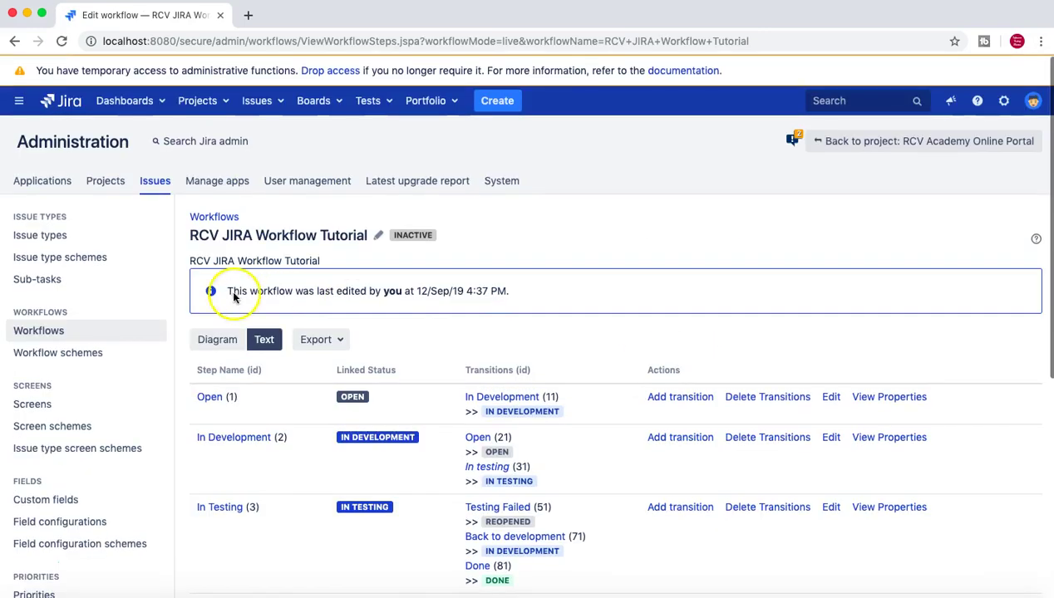
left_click(219, 339)
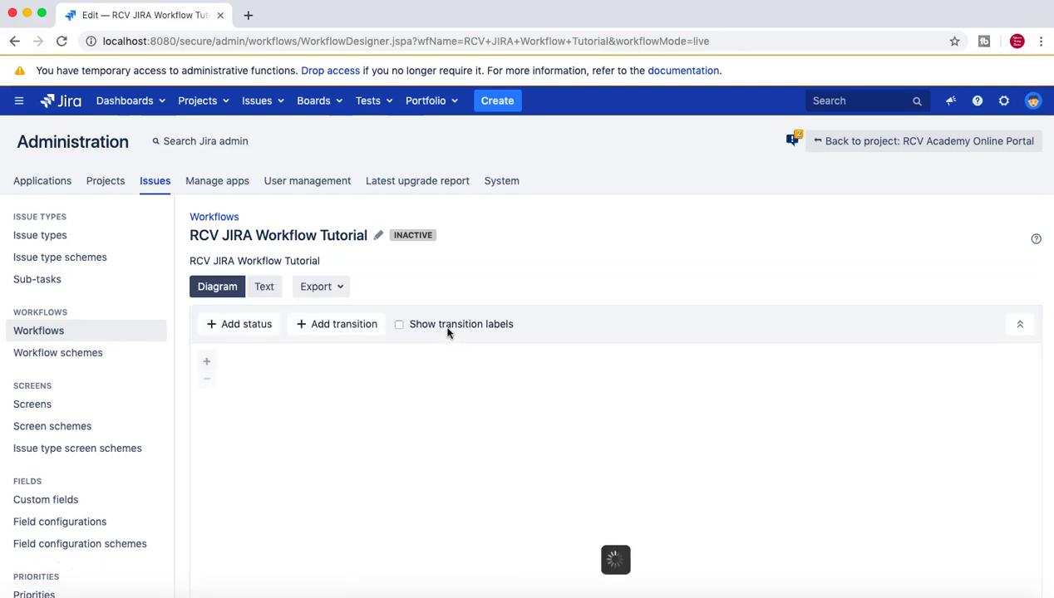
scroll(408, 444, "down", 3)
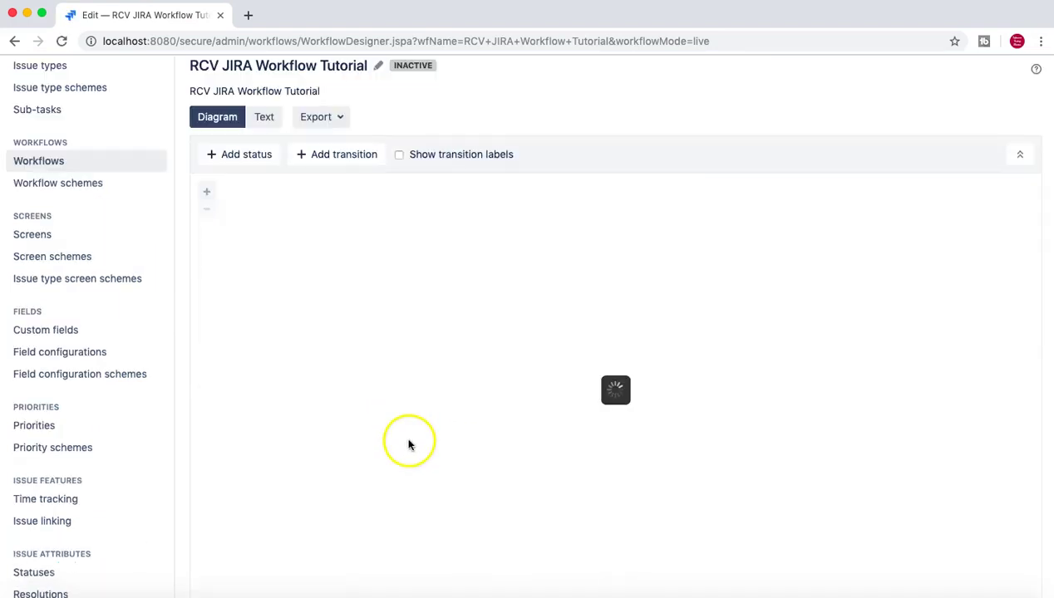
scroll(386, 323, "down", 1)
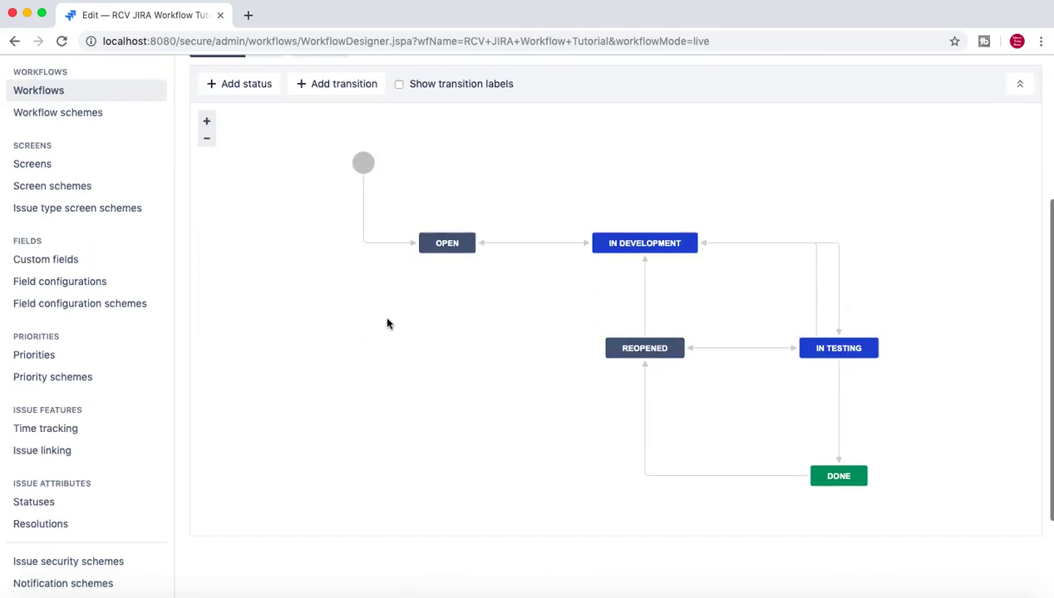
scroll(386, 322, "up", 2)
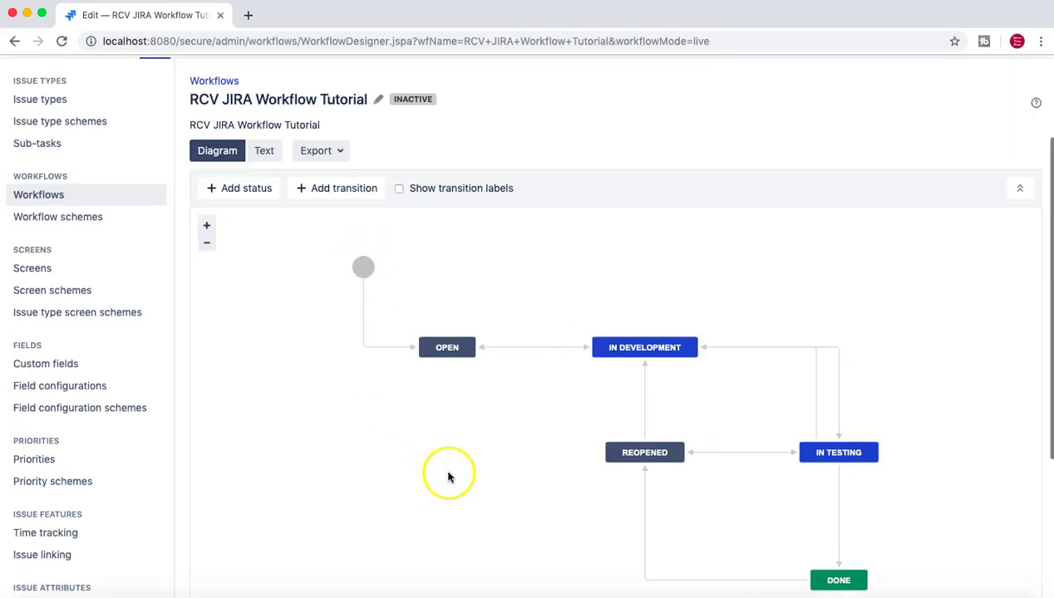
scroll(447, 474, "down", 1)
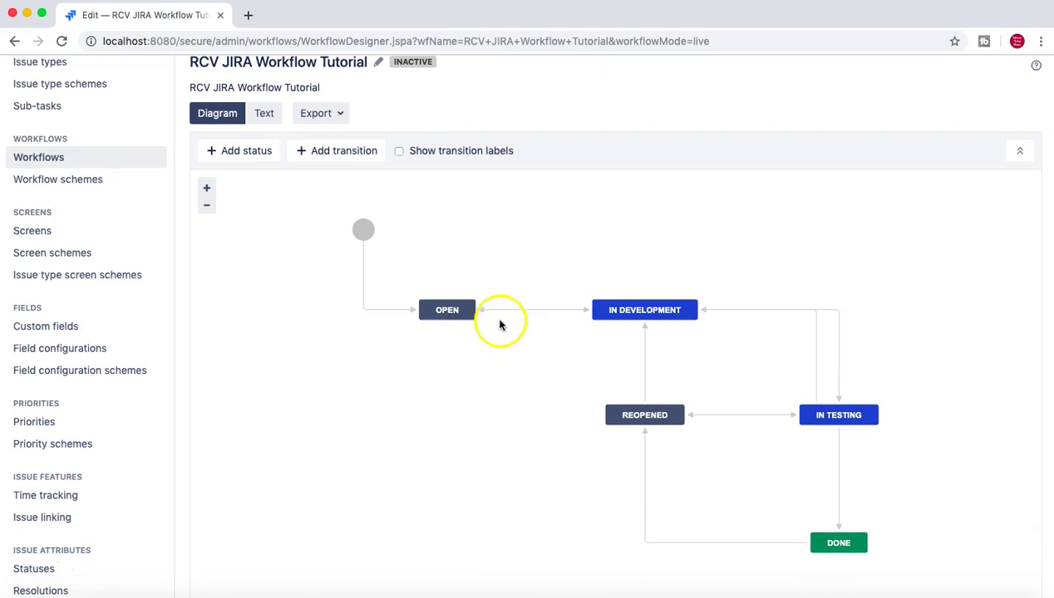
scroll(484, 405, "down", 1)
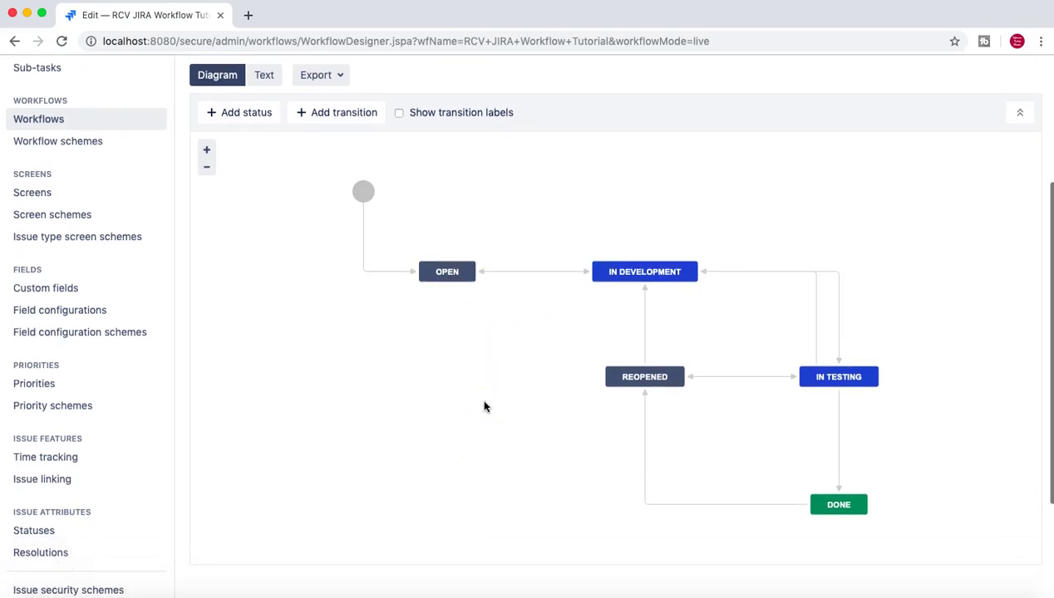
left_click(508, 339)
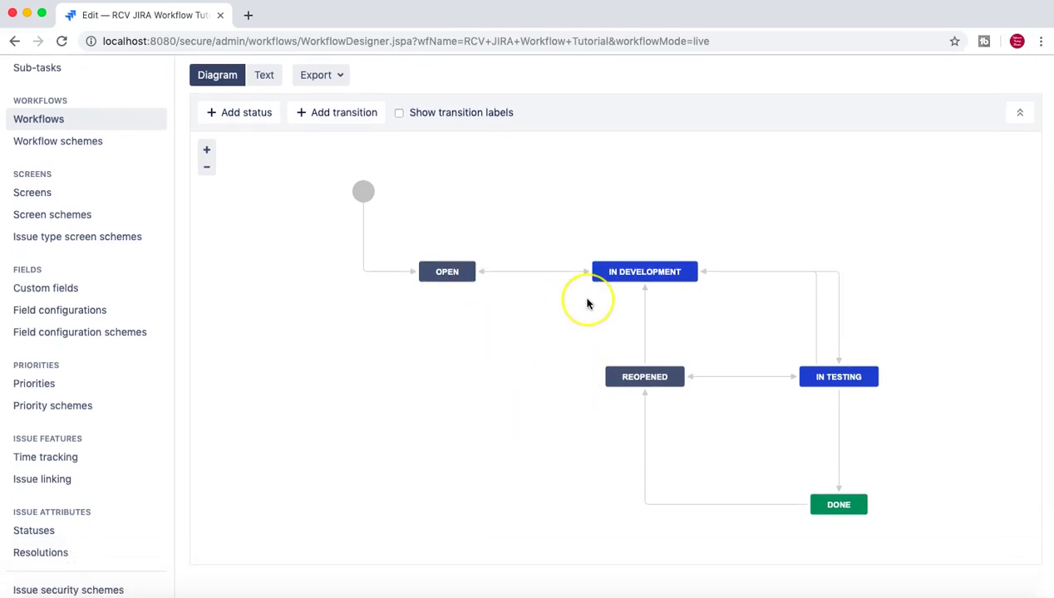
scroll(587, 300, "up", 1)
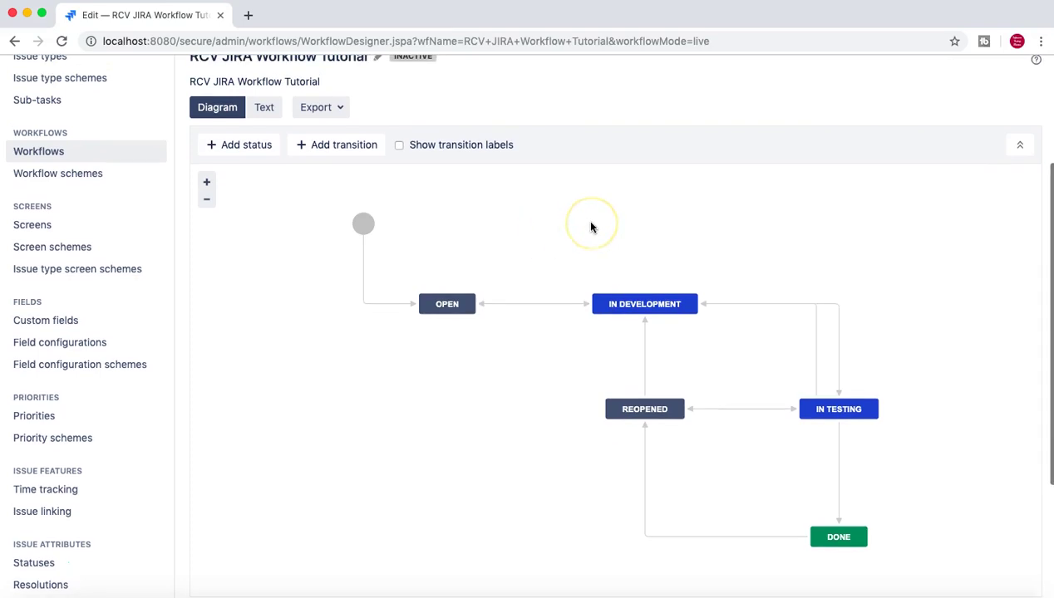
Inspect the In testing transition's options, then close its details panel.
left_click(823, 306)
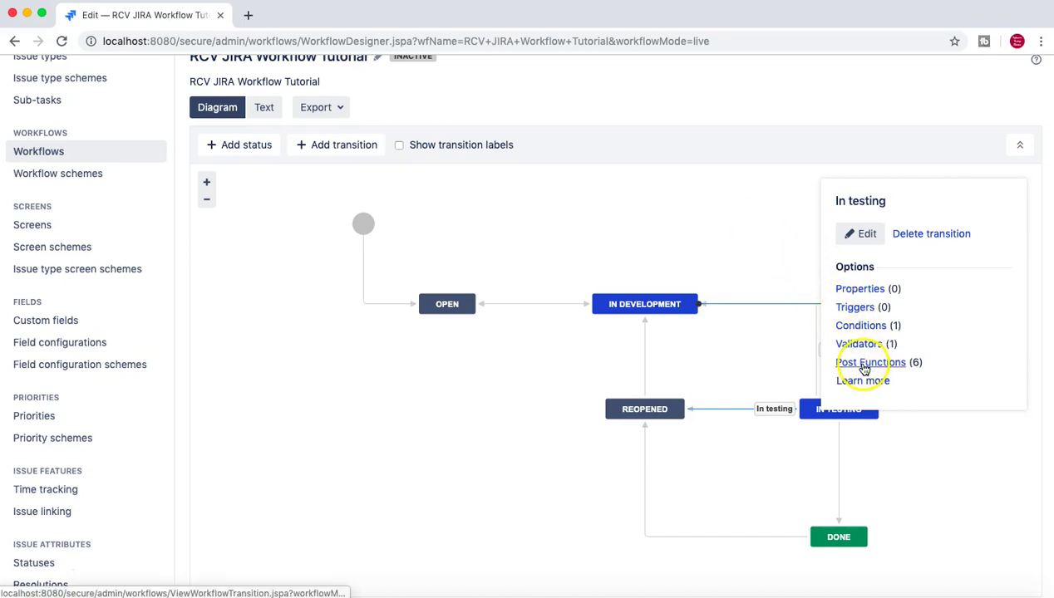
left_click(749, 267)
scroll(511, 523, "down", 1)
scroll(510, 523, "up", 4)
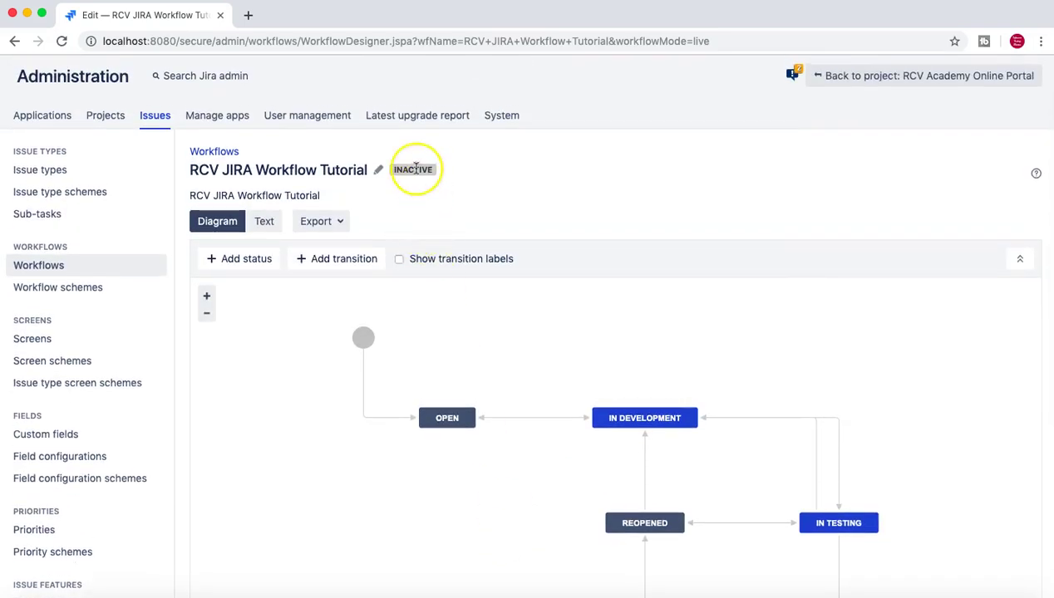
mouse_move(418, 169)
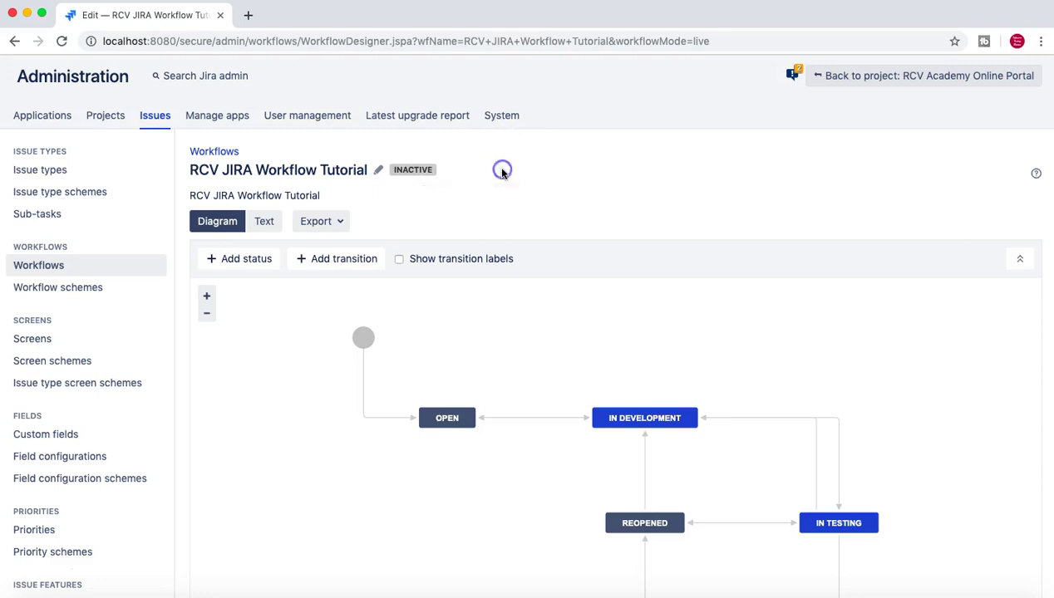
scroll(501, 171, "down", 3)
scroll(501, 172, "up", 3)
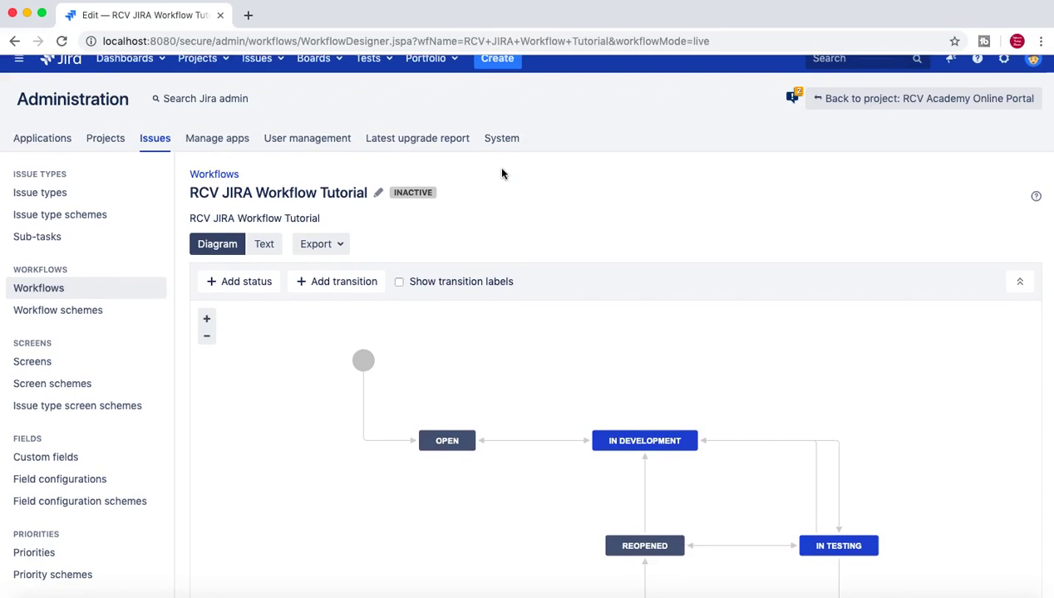
left_click(506, 224)
scroll(506, 224, "down", 2)
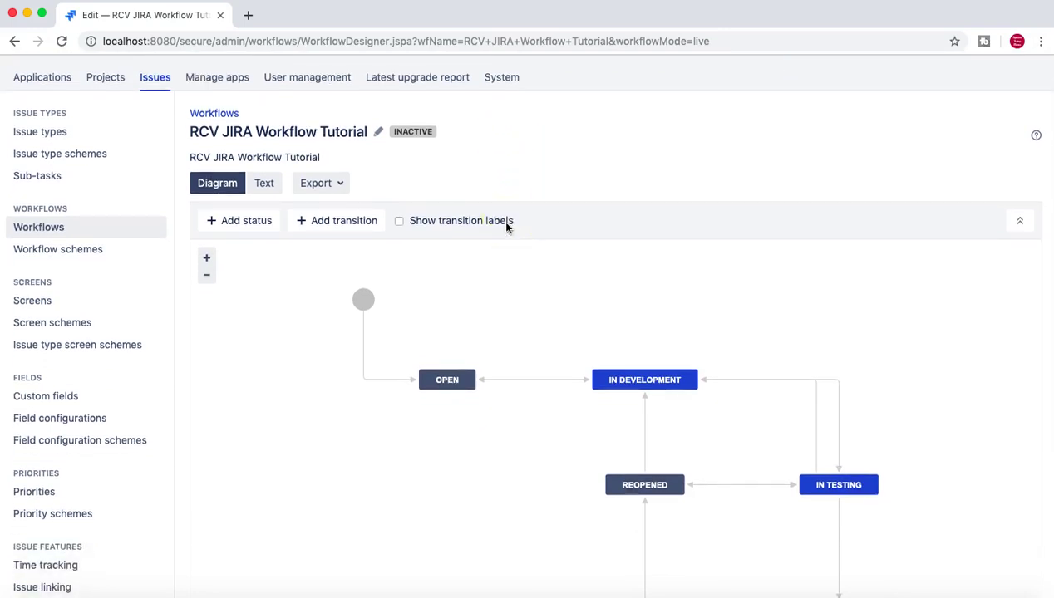
left_click(213, 220)
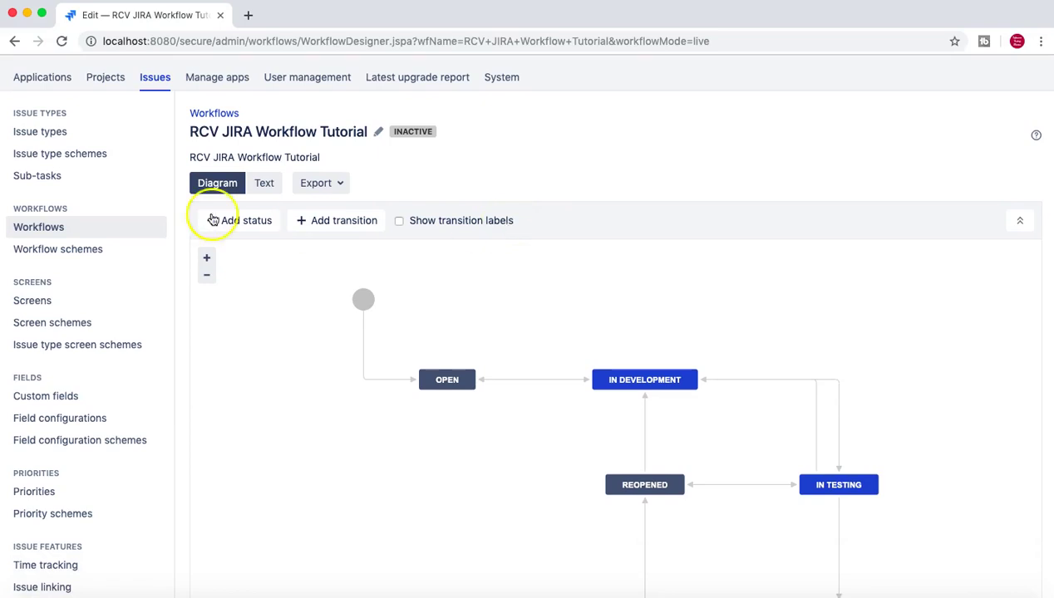
Add workflow scheme 'RCV Workflow Tutorial Scheme', reusing the name as its description.
left_click(102, 249)
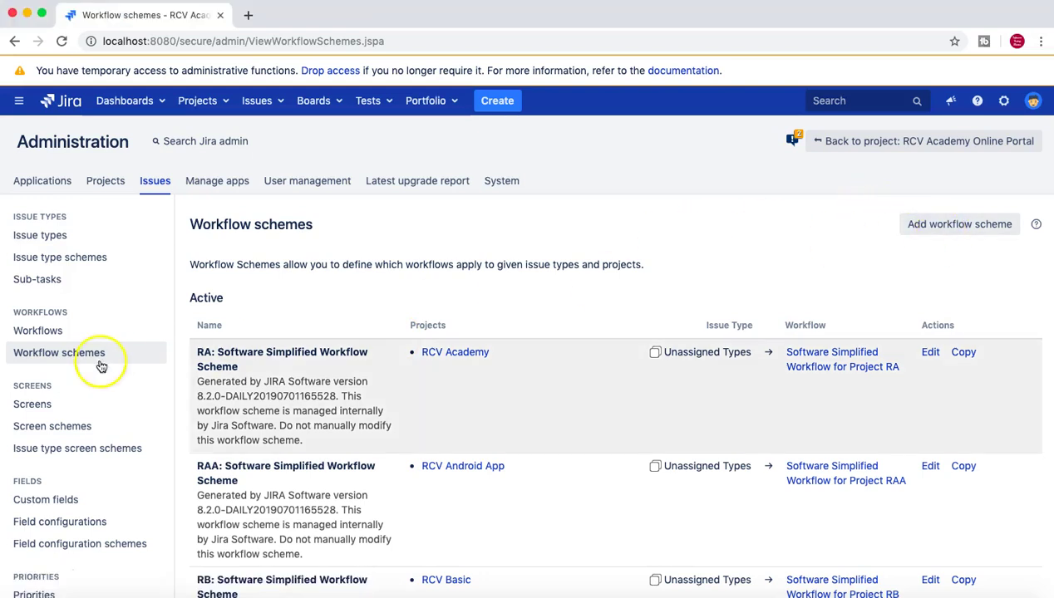
left_click(985, 228)
left_click(500, 318)
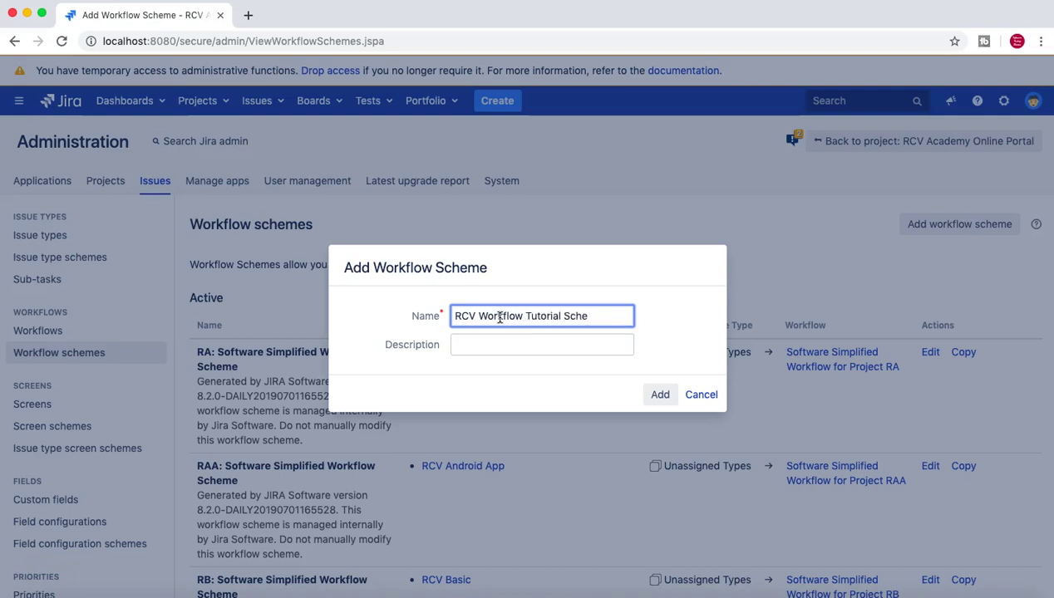
left_click_drag(606, 315, 430, 318)
key("super+c")
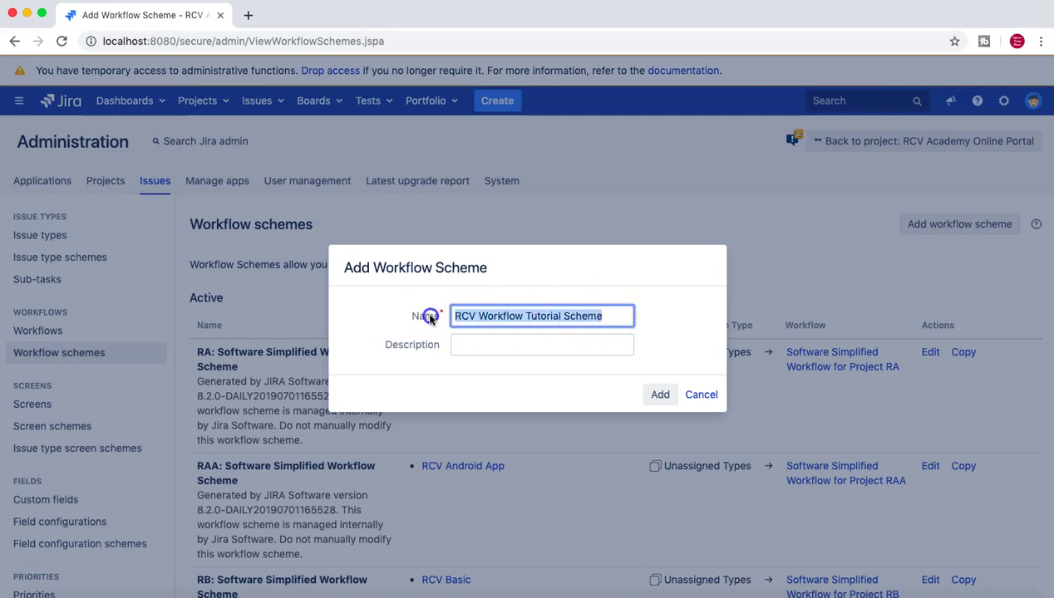
left_click(505, 345)
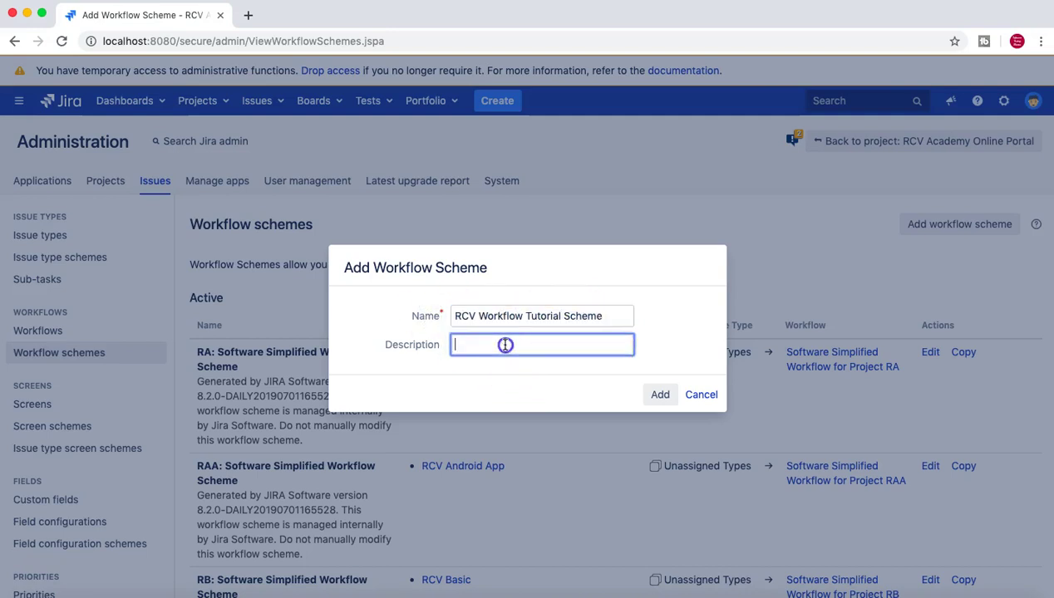
key("super+v")
left_click(660, 394)
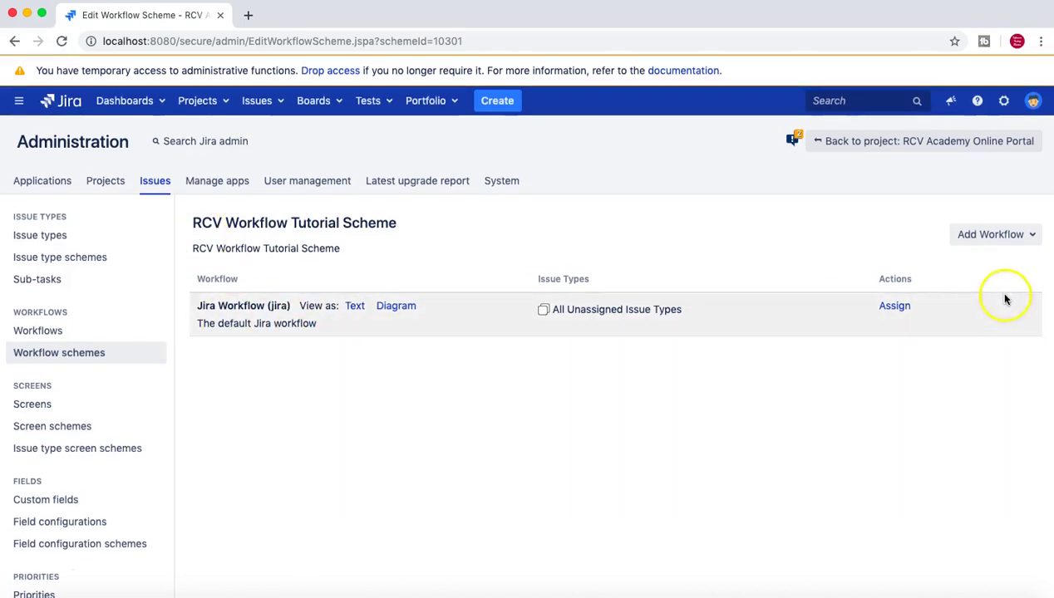
Add the existing RCV JIRA Workflow Tutorial to the scheme and proceed to issue types.
left_click(1031, 236)
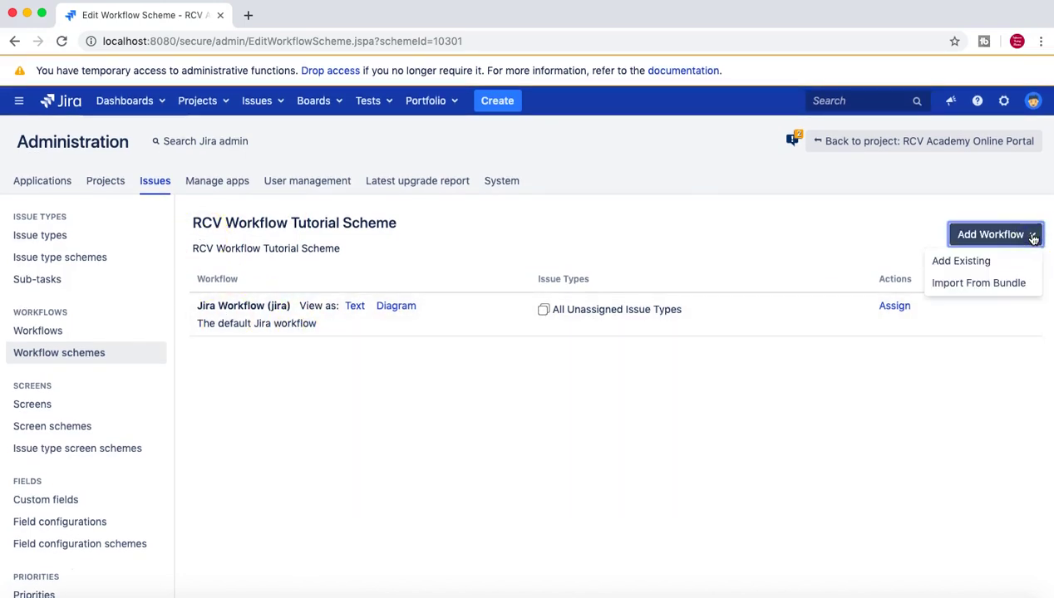
left_click(989, 264)
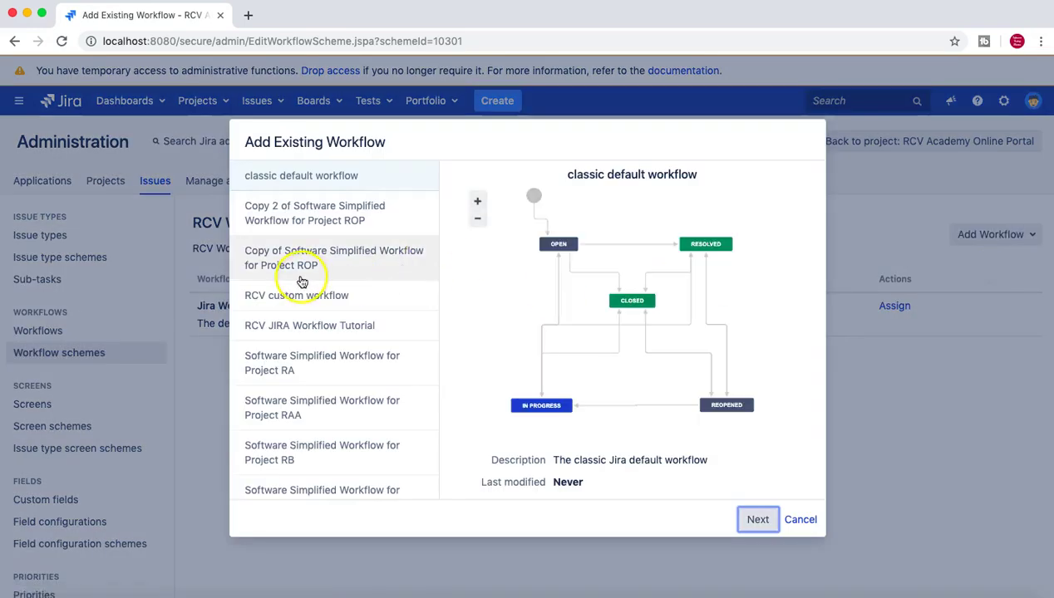
left_click(321, 328)
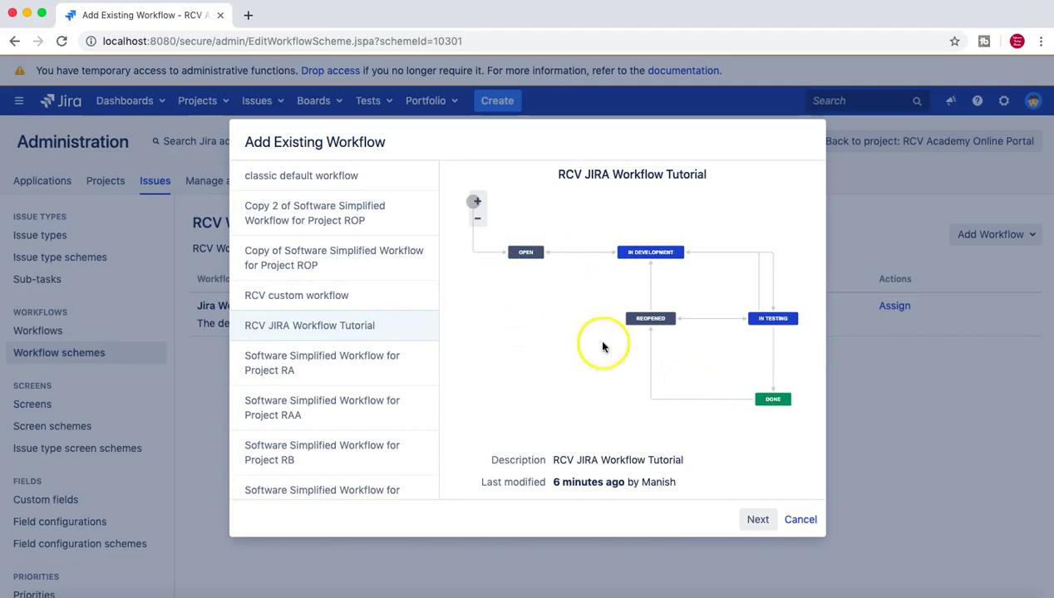
left_click(758, 521)
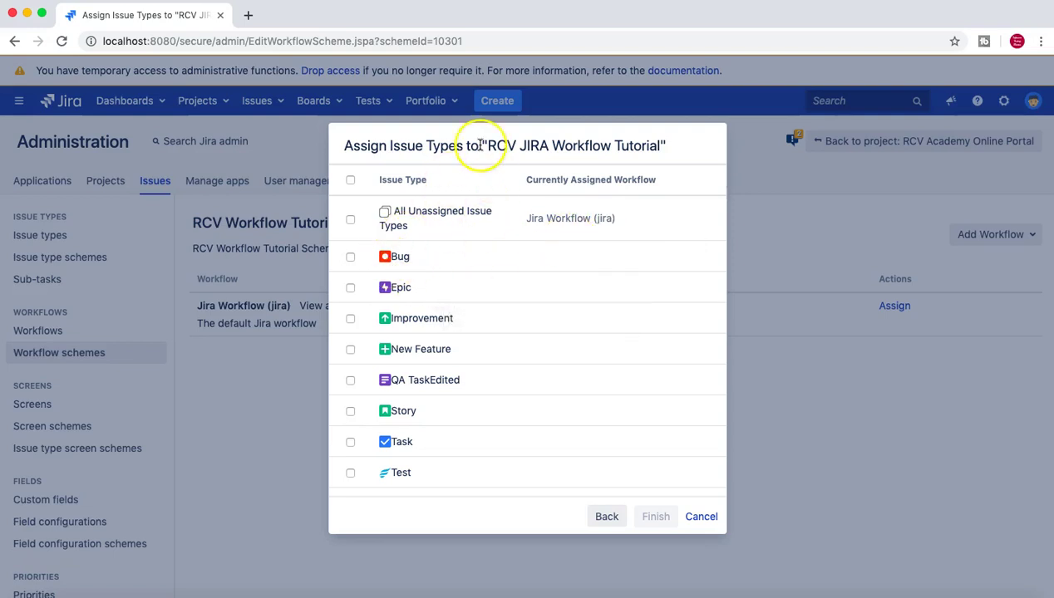
Assign the tutorial workflow to Bug, Epic, Story and Task issue types.
left_click_drag(484, 145, 663, 145)
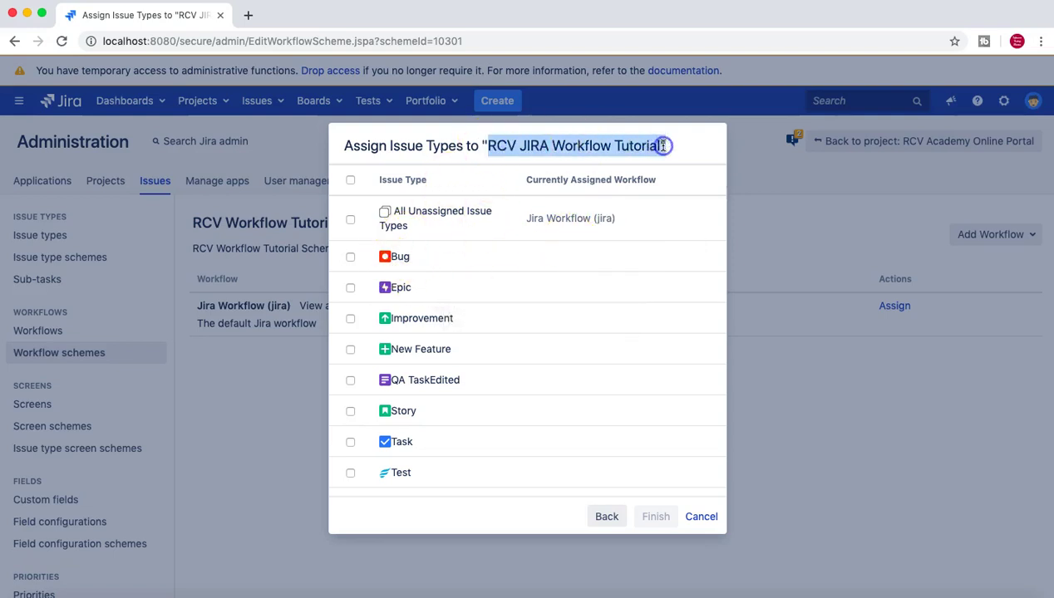
left_click(514, 147)
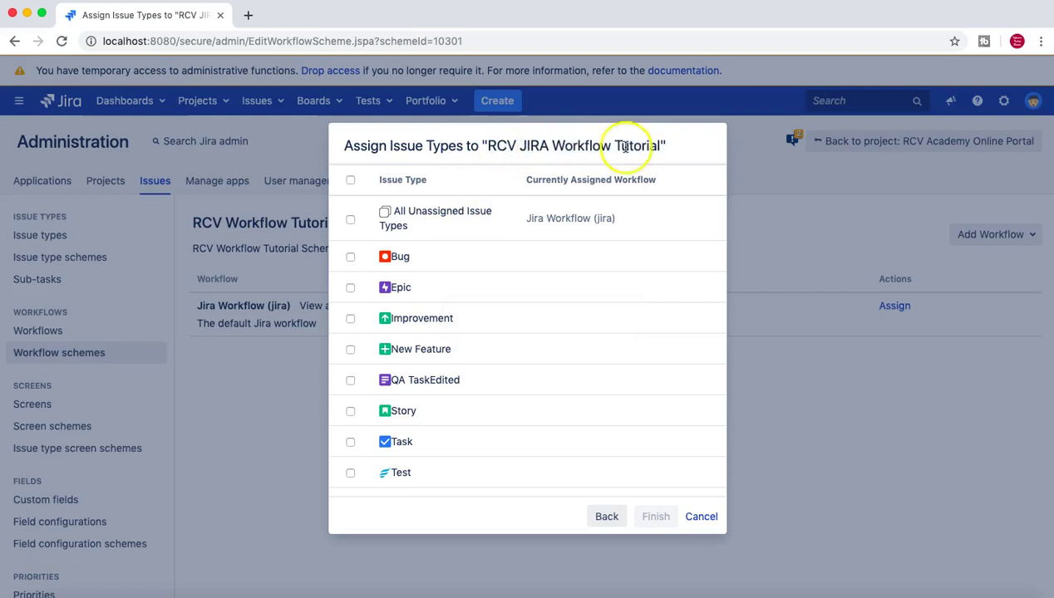
left_click(350, 259)
left_click(349, 290)
left_click(350, 411)
left_click(350, 443)
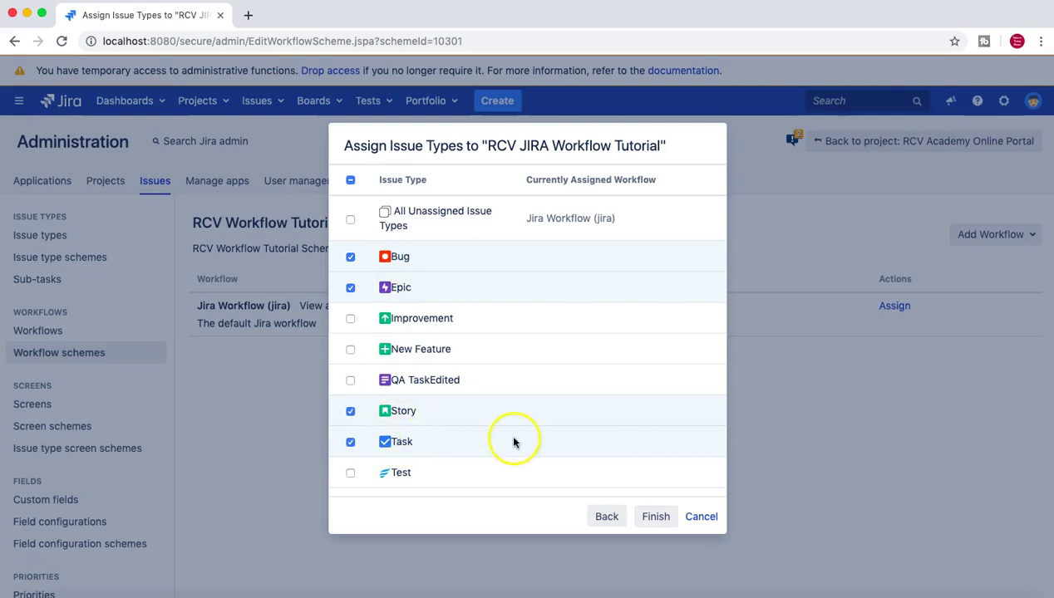
left_click(658, 517)
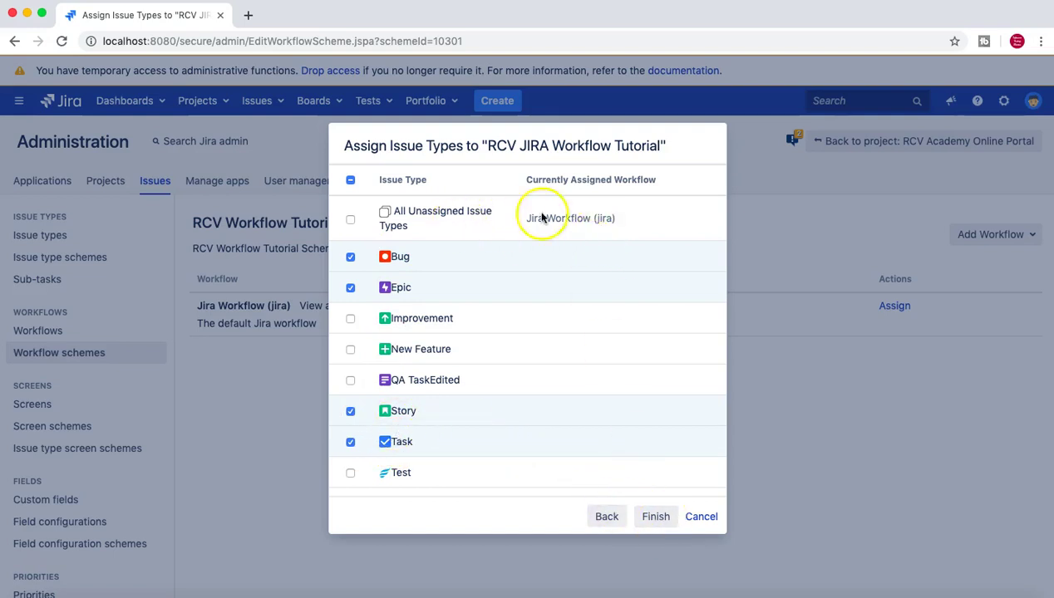
left_click(655, 517)
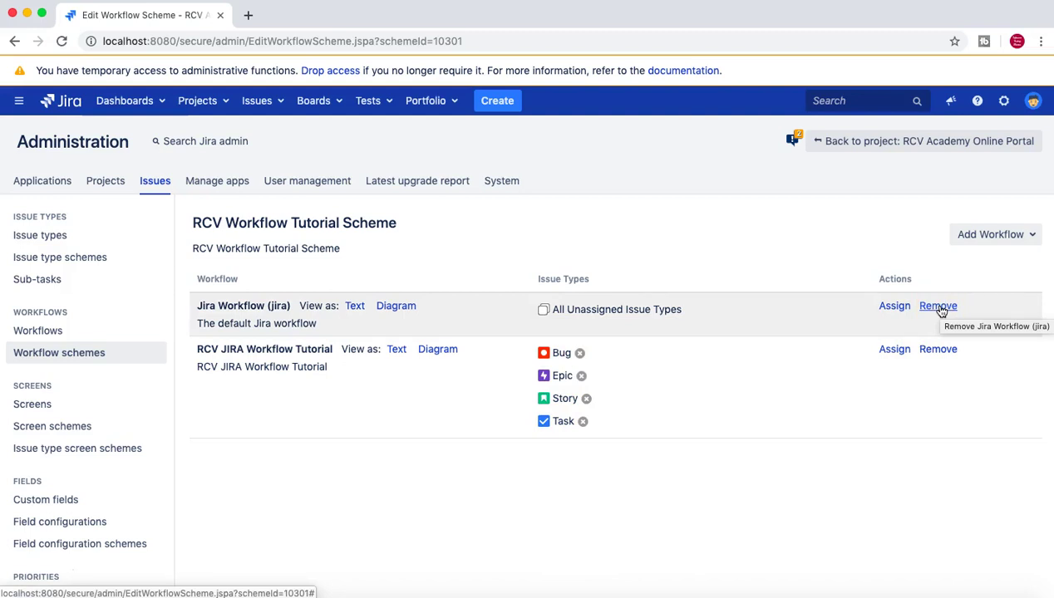
Remove the default Jira Workflow from the scheme and return to Workflow schemes.
left_click_drag(196, 306, 325, 325)
left_click(325, 325)
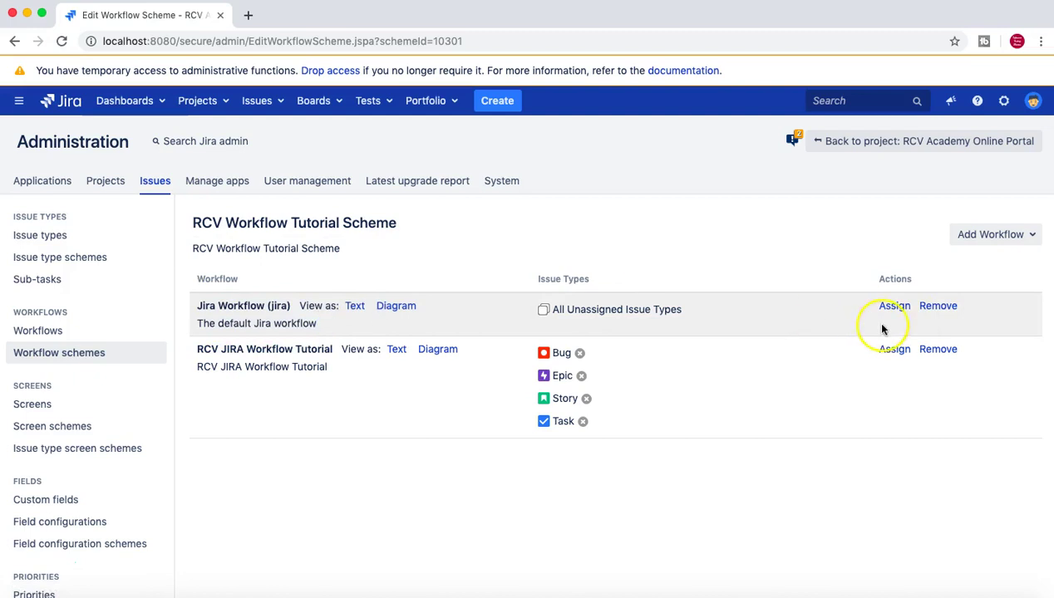
left_click(939, 308)
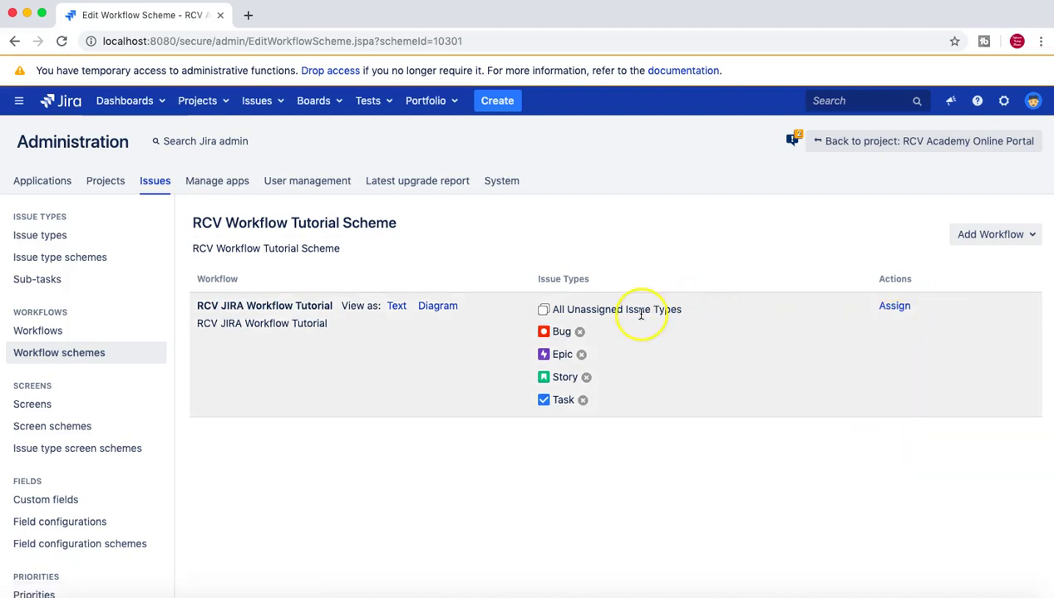
left_click_drag(554, 310, 678, 314)
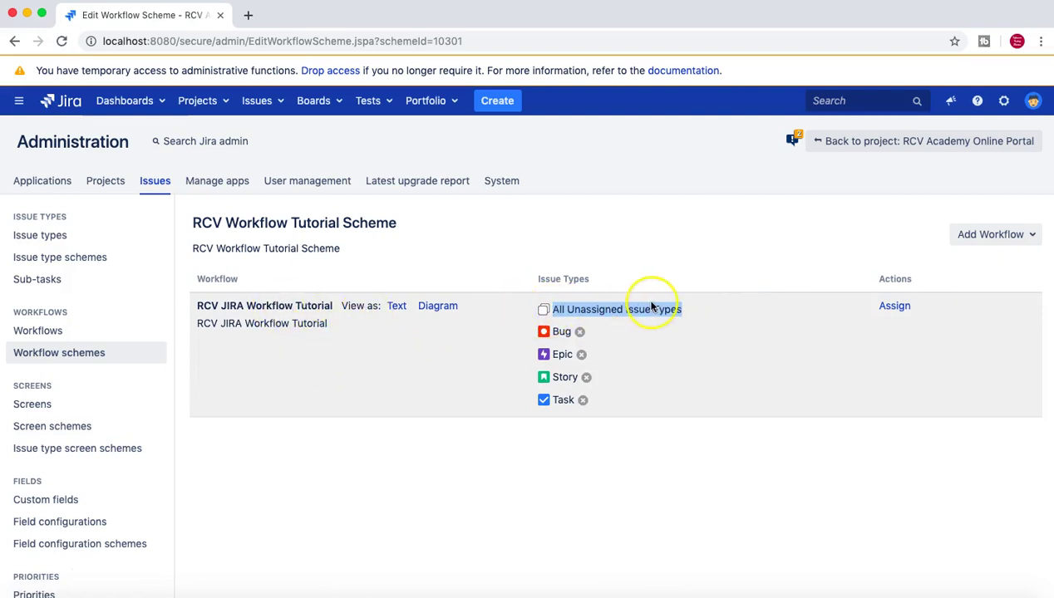
left_click(888, 330)
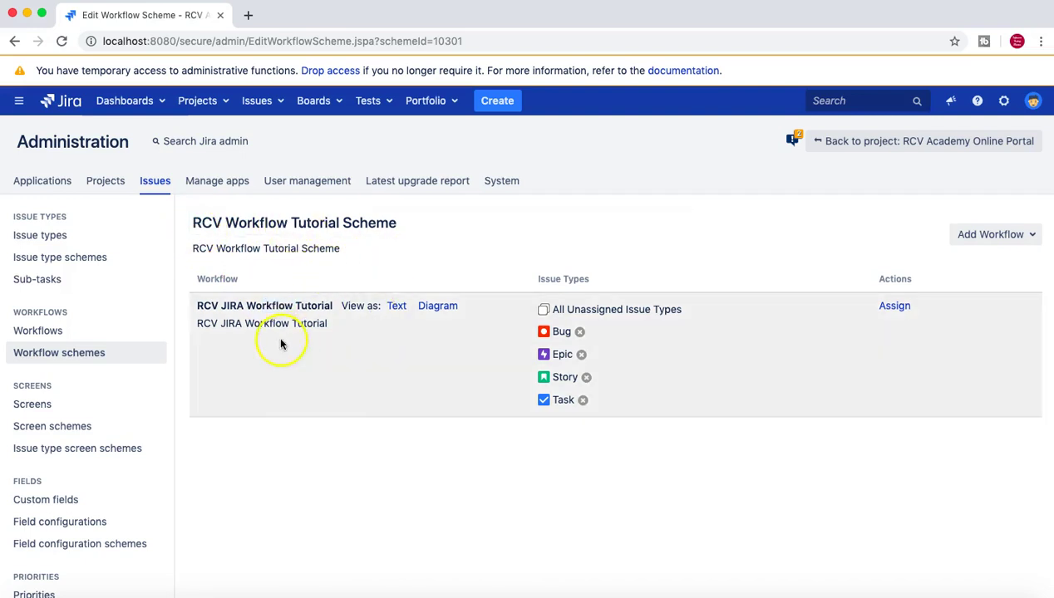
left_click(110, 354)
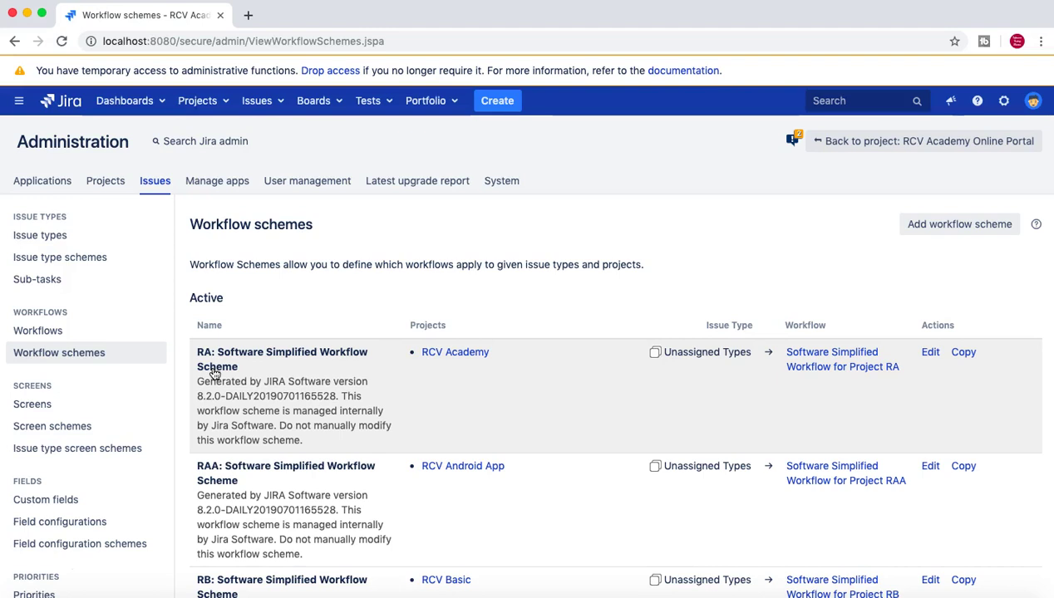
Expand inactive schemes and open RCV Workflow Tutorial Scheme for editing.
scroll(213, 374, "down", 5)
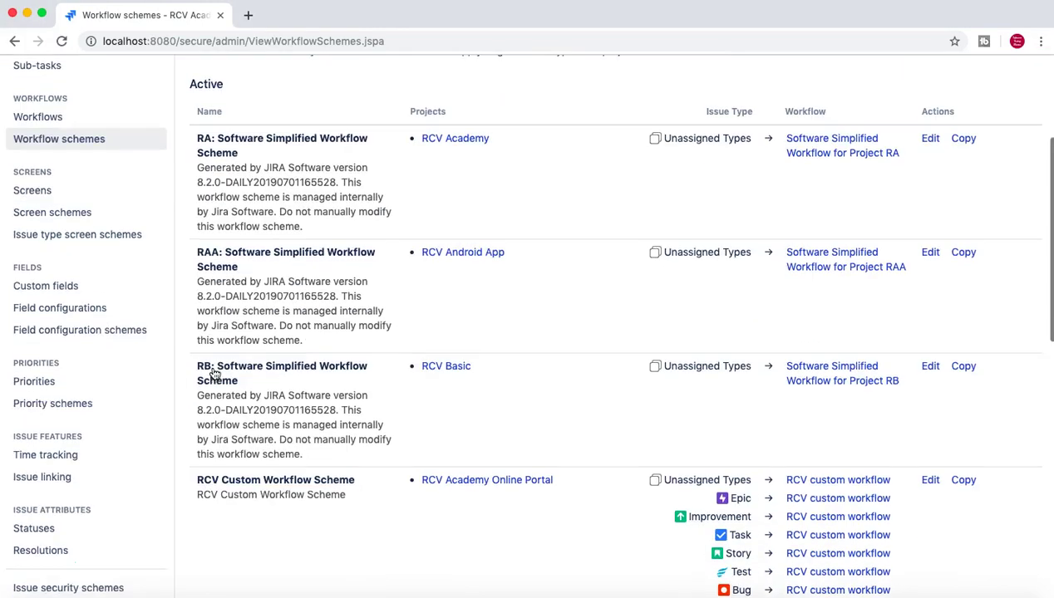
scroll(213, 371, "up", 3)
scroll(214, 371, "down", 8)
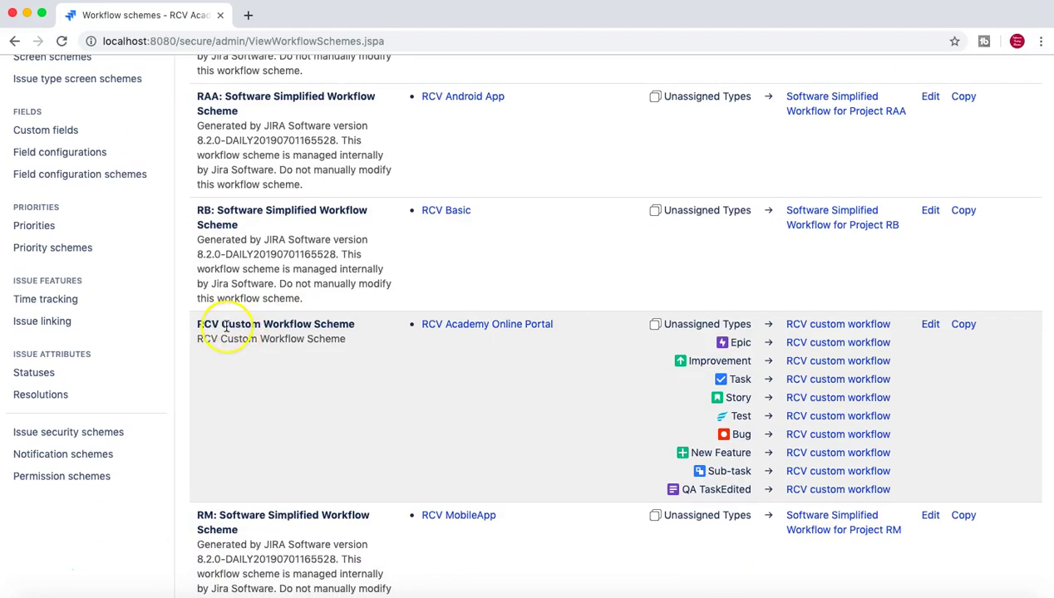
scroll(275, 338, "up", 5)
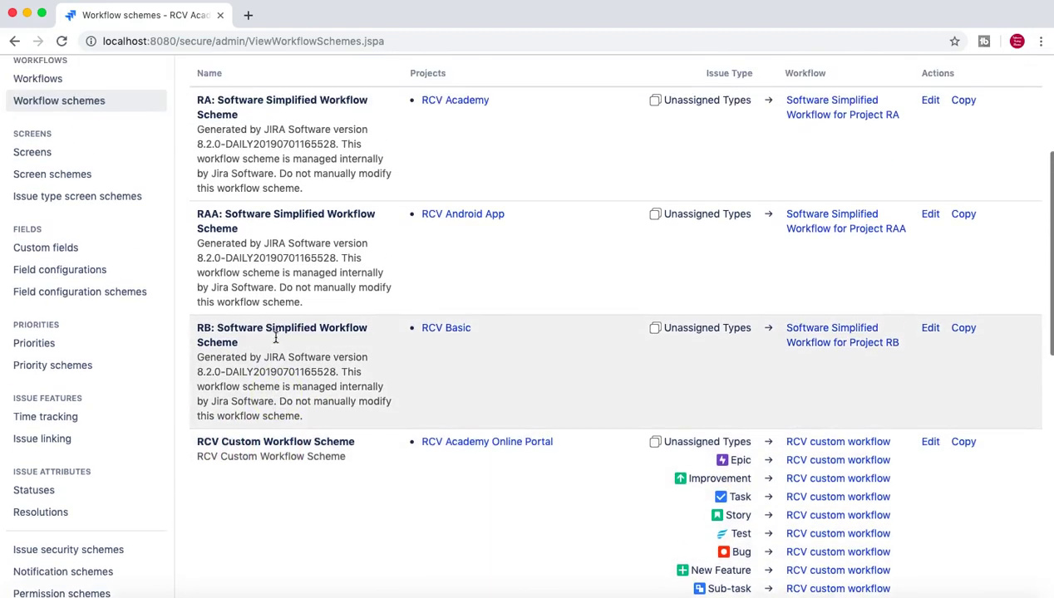
scroll(275, 338, "down", 15)
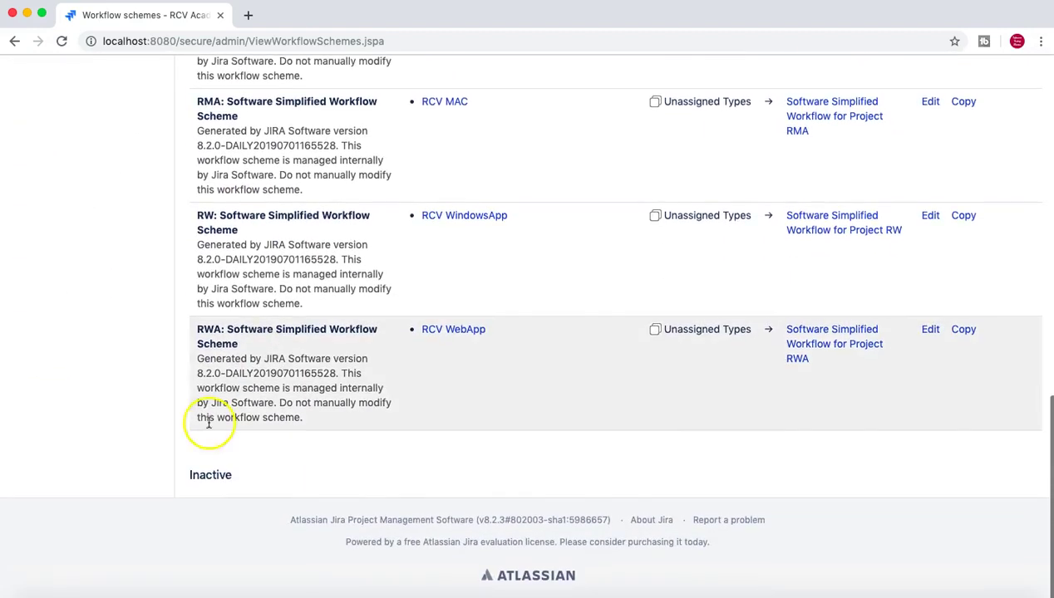
left_click(207, 480)
scroll(412, 464, "down", 5)
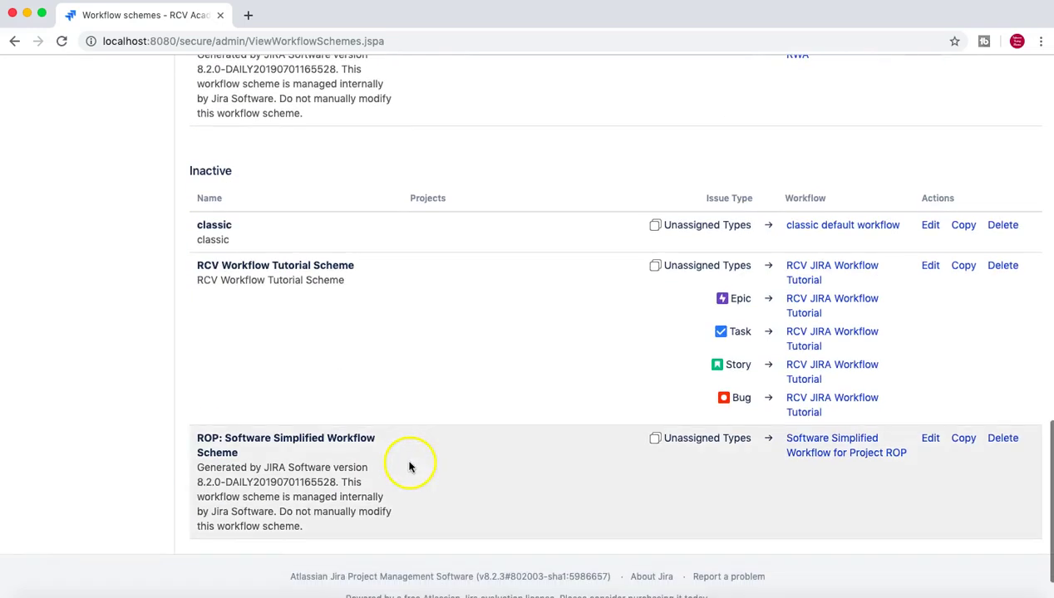
left_click_drag(198, 265, 349, 263)
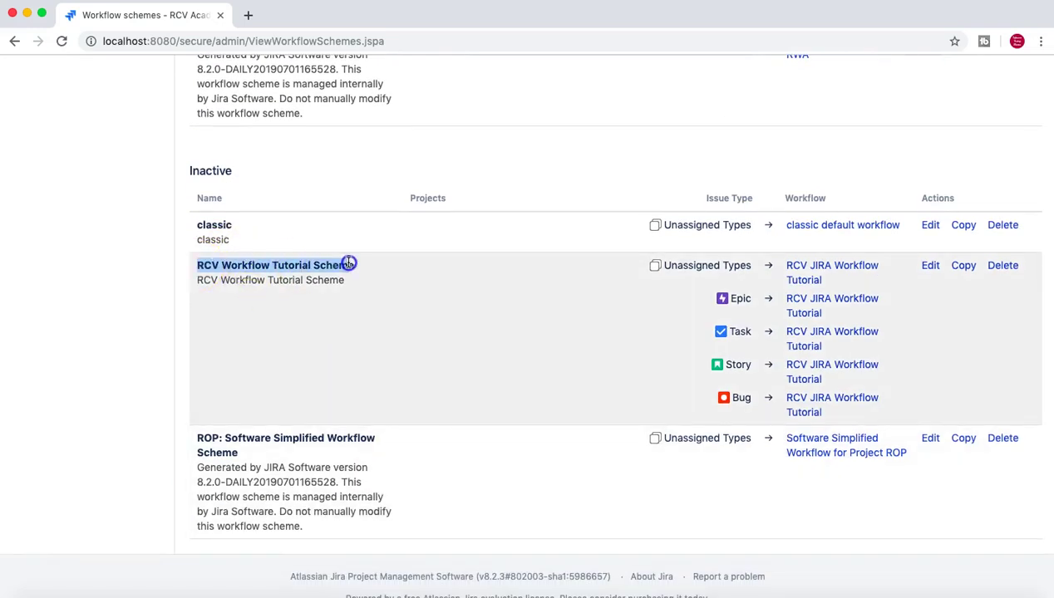
left_click(930, 266)
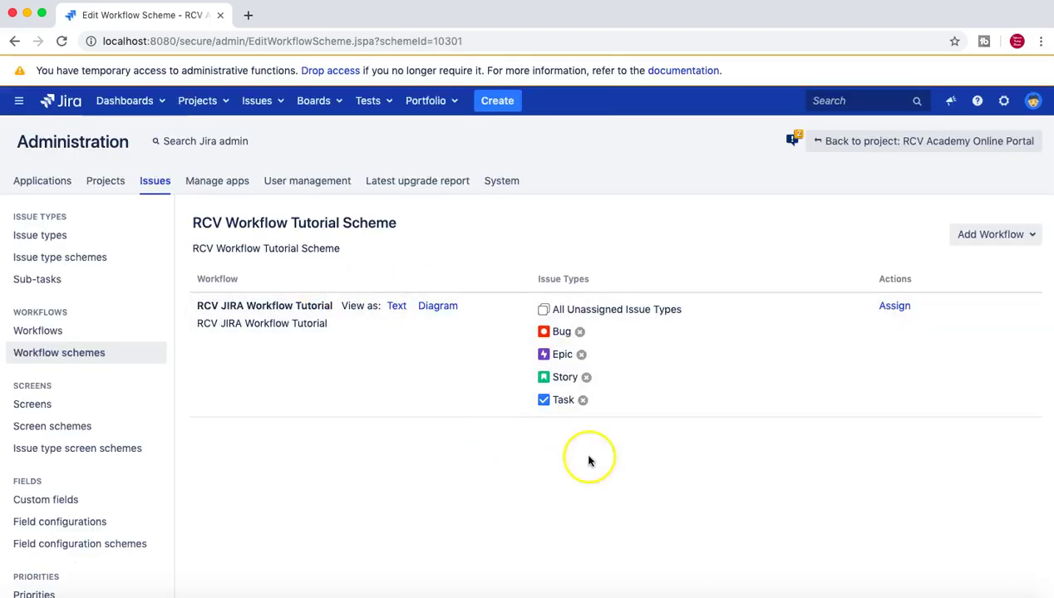
Add the existing RCV custom workflow for All Unassigned Issue Types.
left_click(1027, 243)
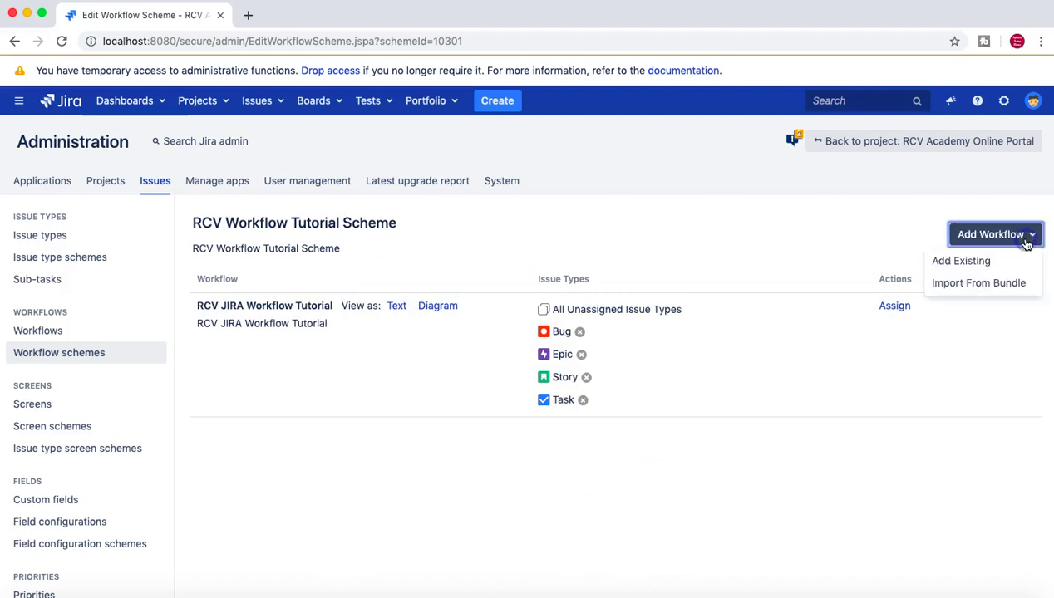
left_click(973, 261)
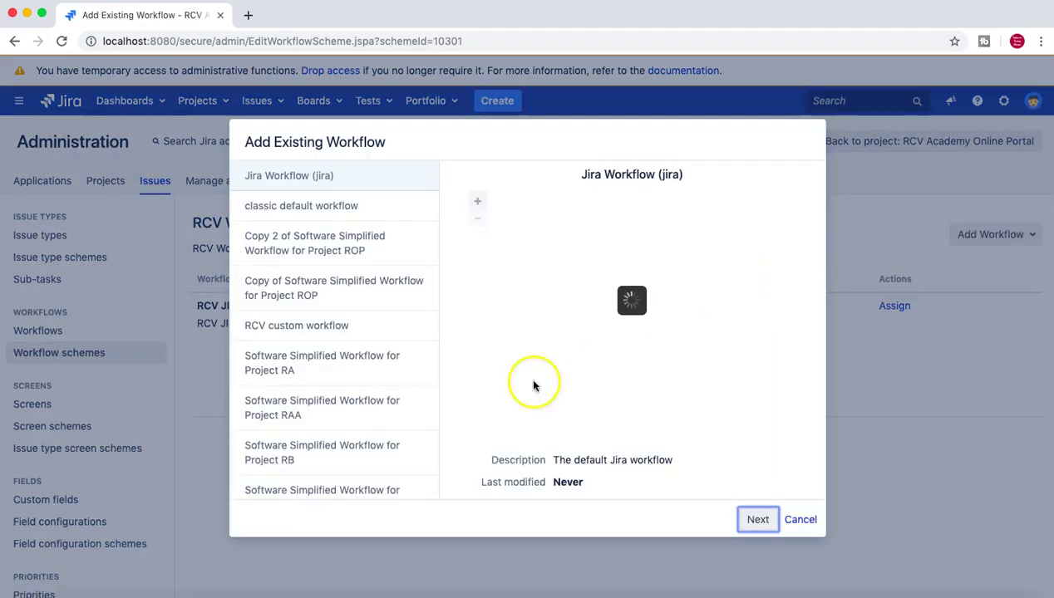
left_click(339, 334)
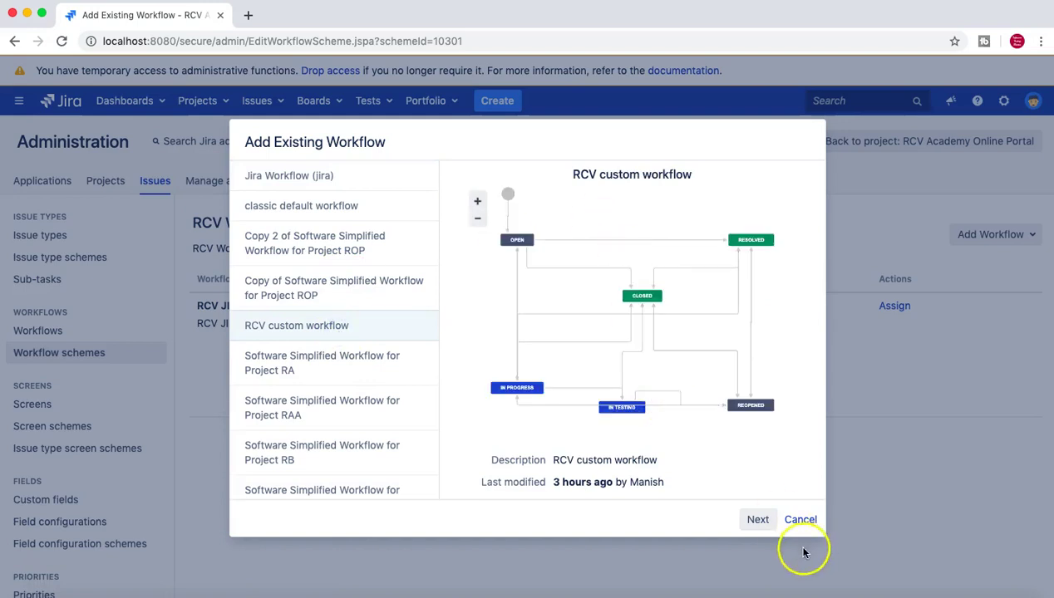
left_click(757, 519)
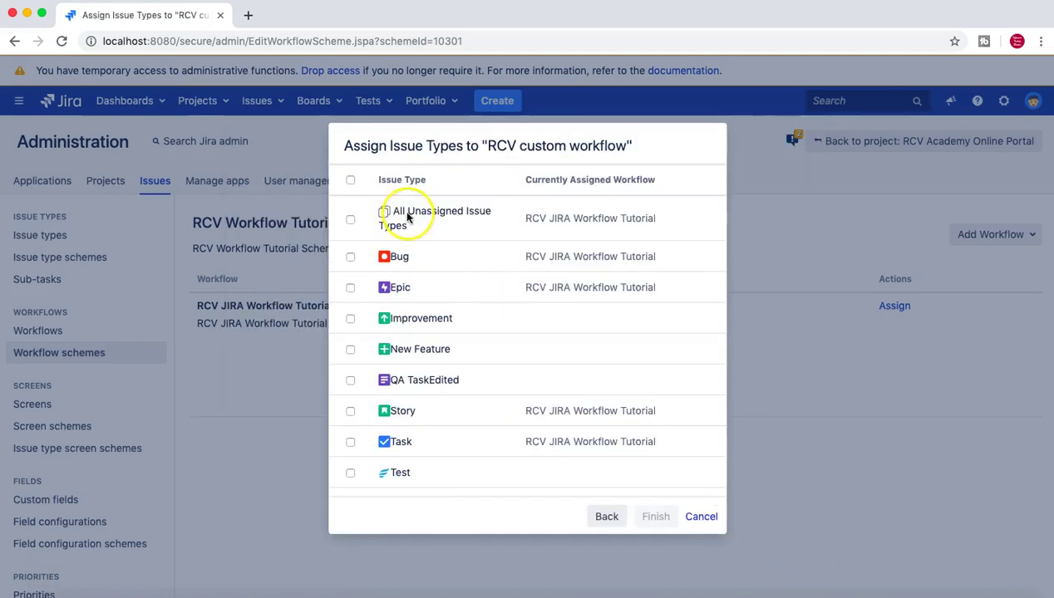
left_click(349, 220)
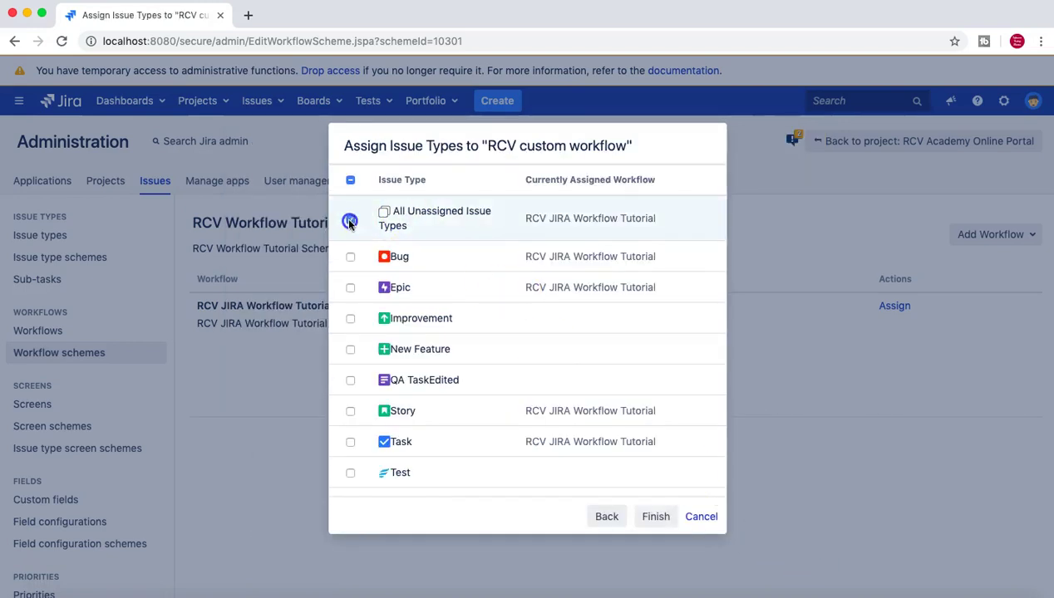
left_click(657, 518)
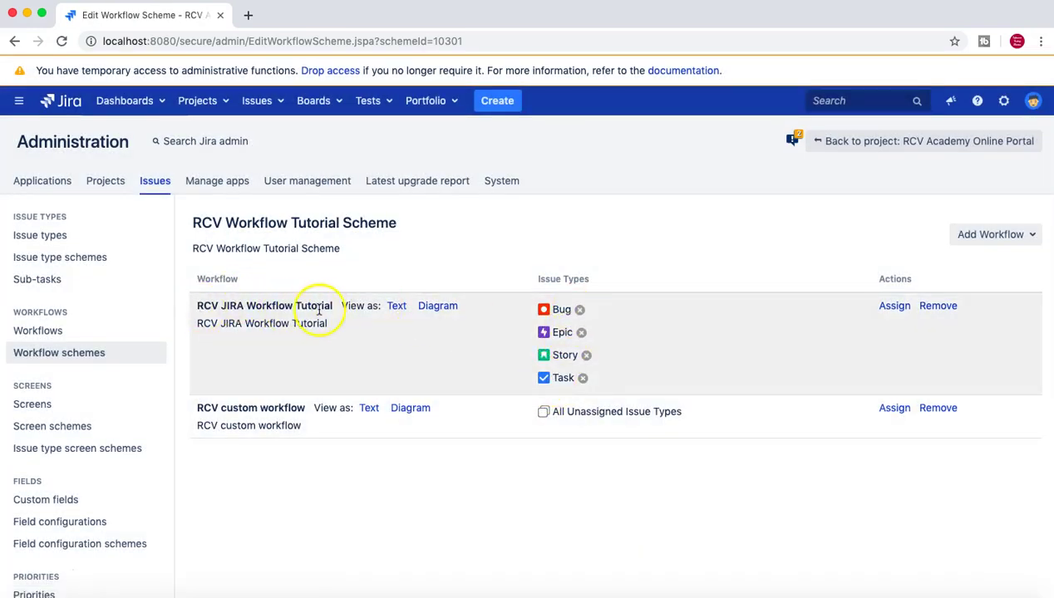
left_click_drag(333, 306, 198, 306)
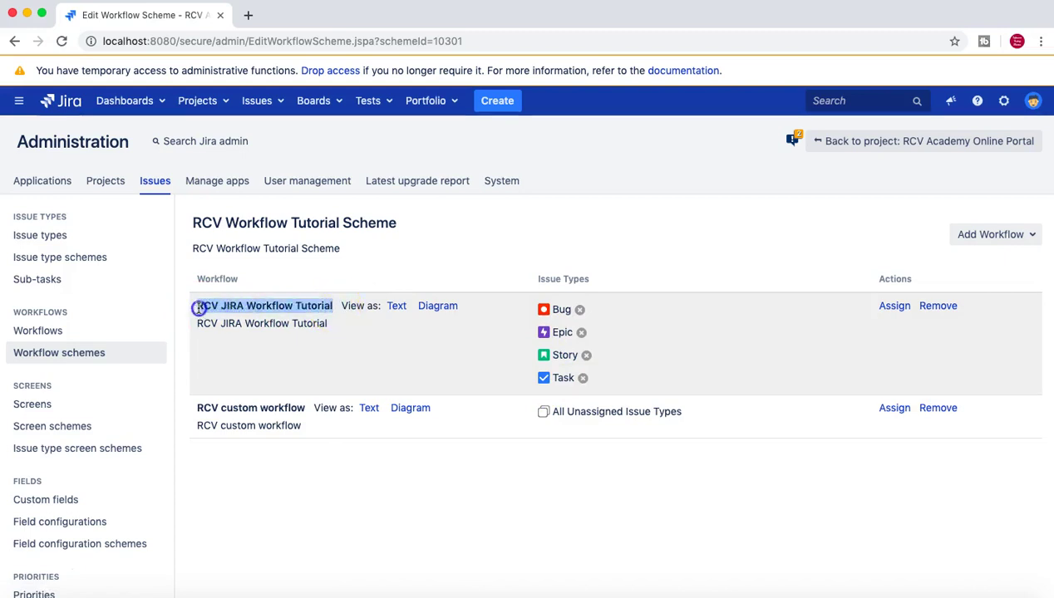
left_click(506, 341)
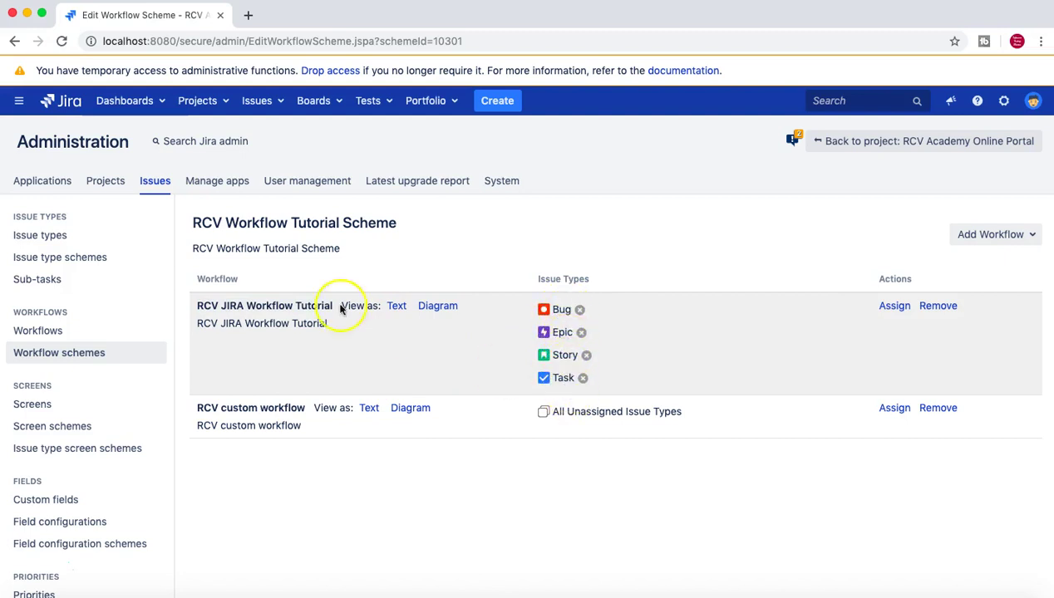
left_click_drag(222, 305, 332, 306)
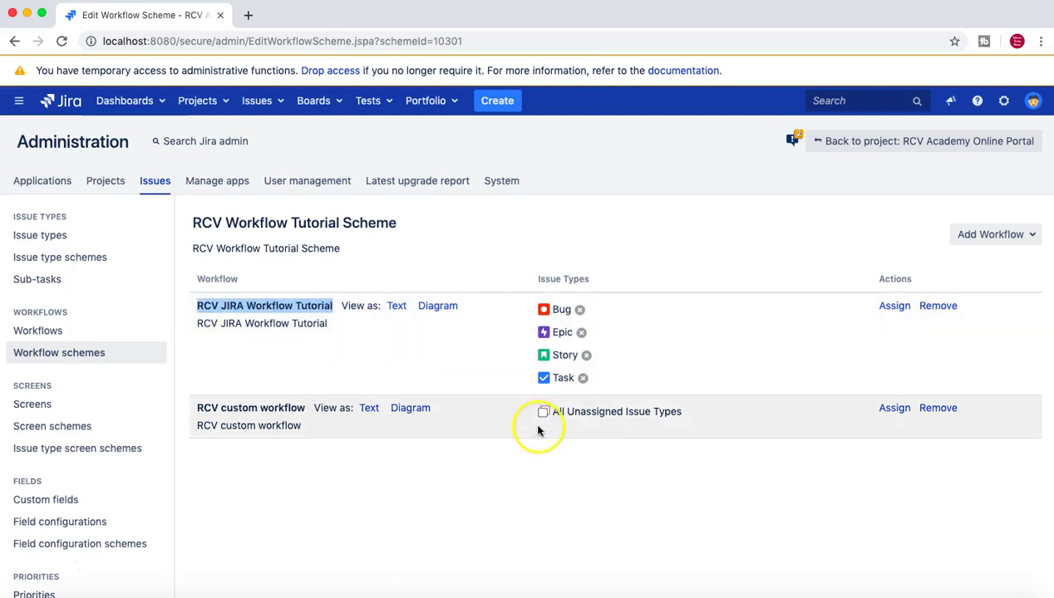
left_click_drag(304, 407, 201, 408)
left_click(259, 407)
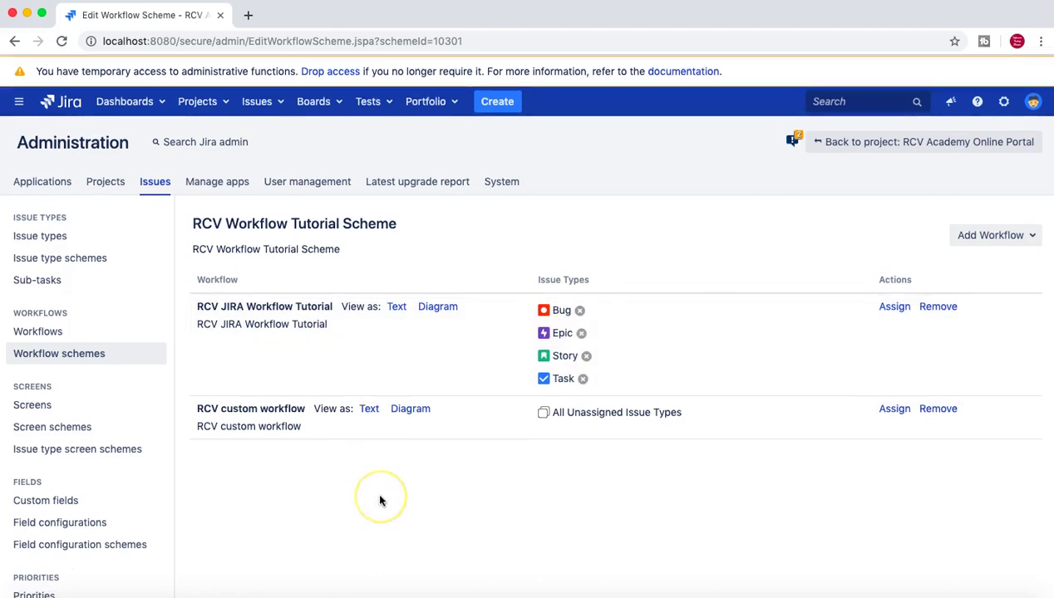
scroll(380, 500, "down", 2)
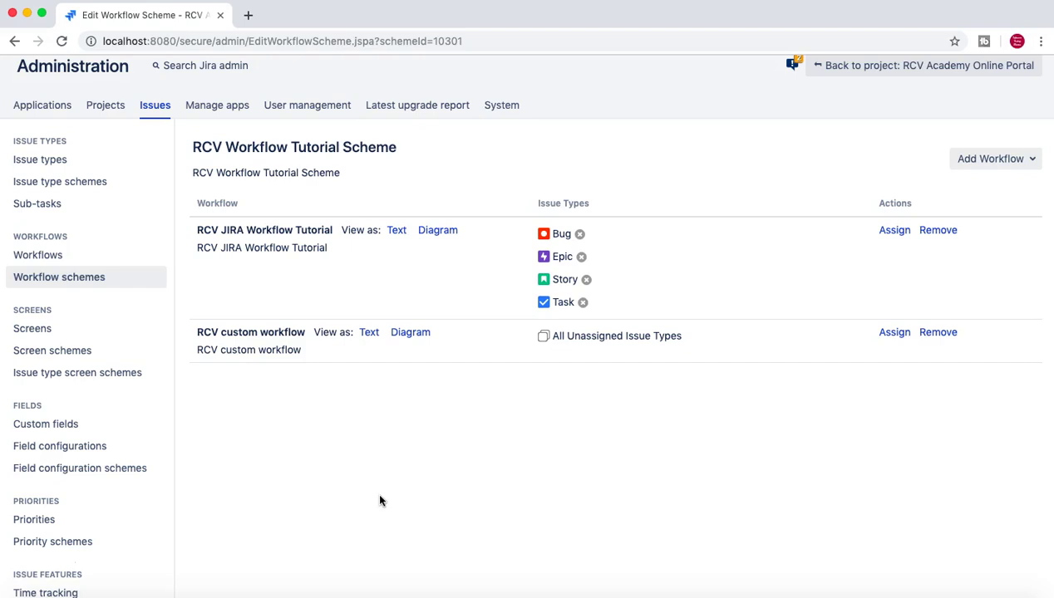
scroll(379, 500, "up", 3)
Go to the RCV Academy (RA) project and open its project settings.
left_click(227, 111)
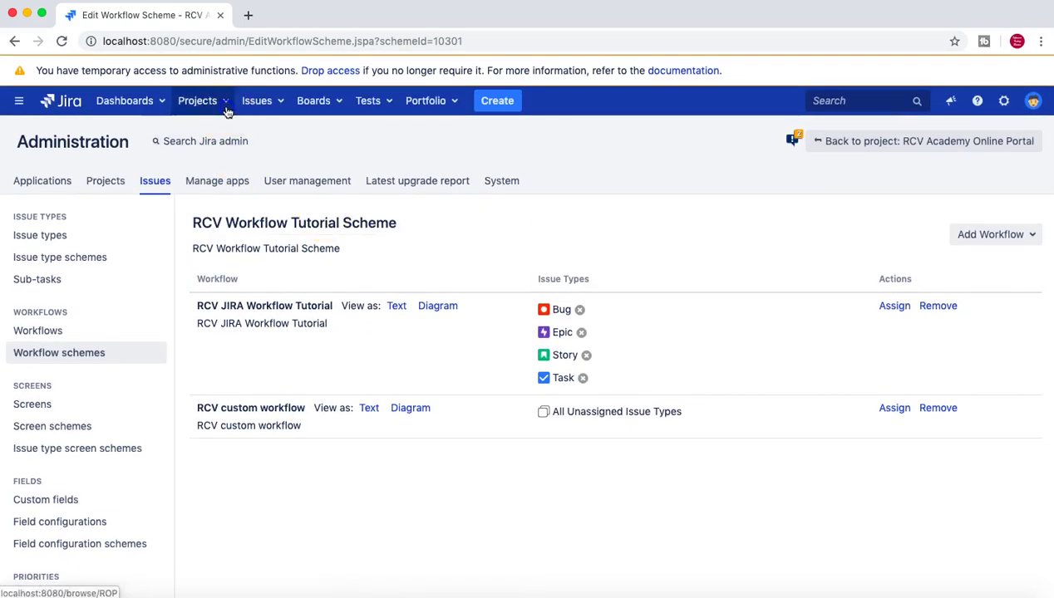
left_click(250, 210)
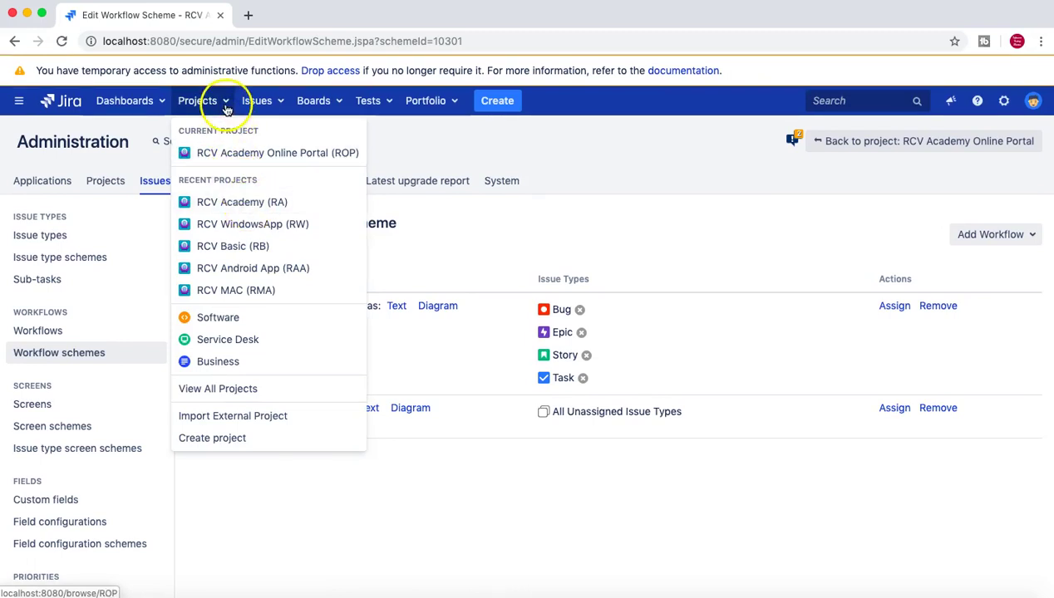
left_click(233, 205)
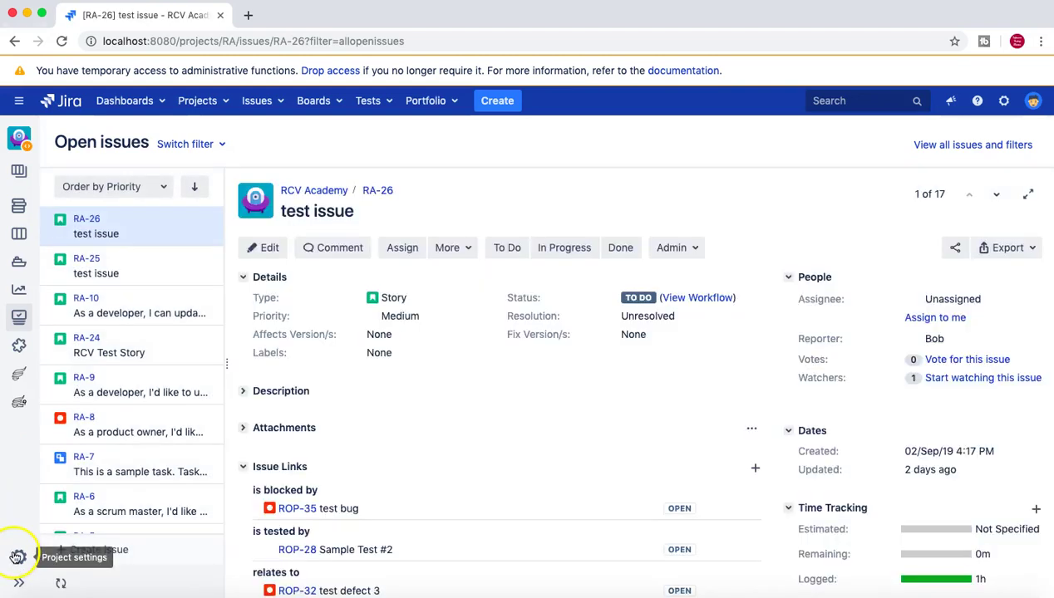
left_click(18, 557)
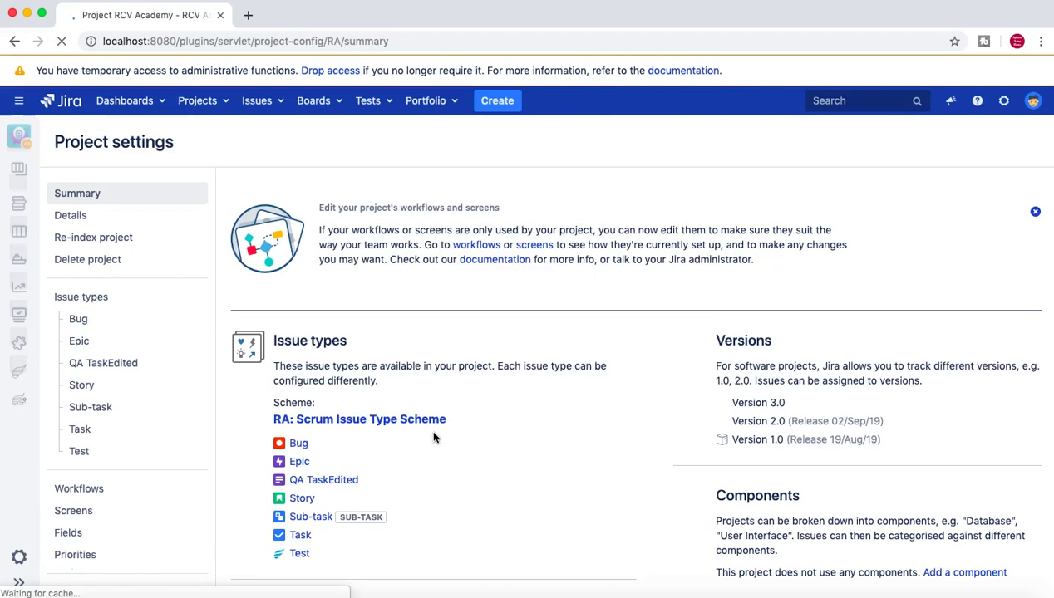
Open the Workflows settings page of the RCV Academy project.
scroll(544, 472, "down", 5)
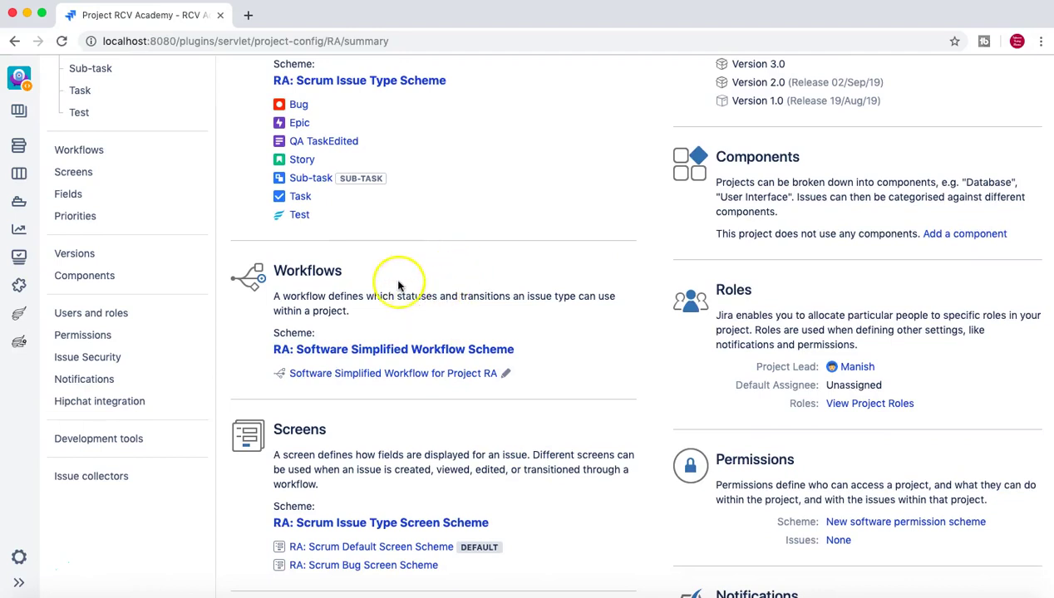
scroll(400, 277, "up", 1)
scroll(310, 301, "up", 3)
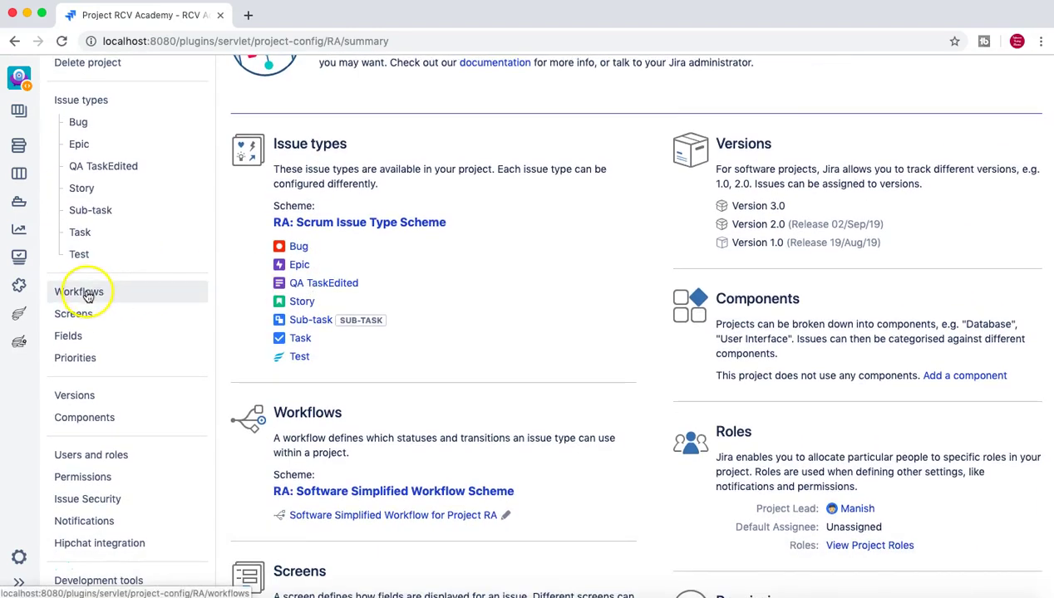
left_click(87, 295)
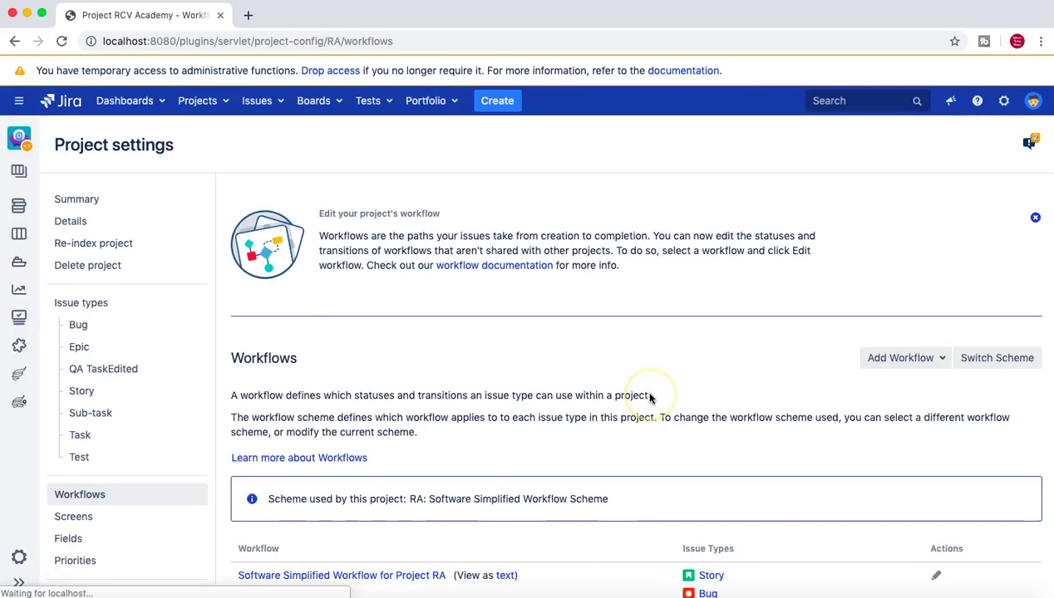
Review the current RA: Software Simplified Workflow Scheme and begin switching the project's scheme.
scroll(650, 398, "down", 5)
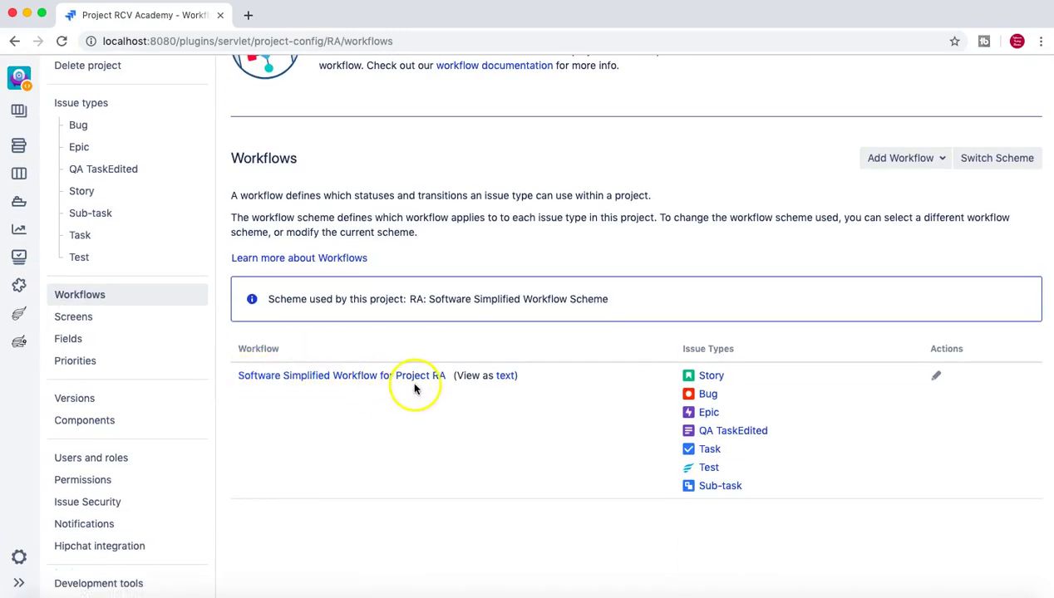
scroll(443, 449, "up", 1)
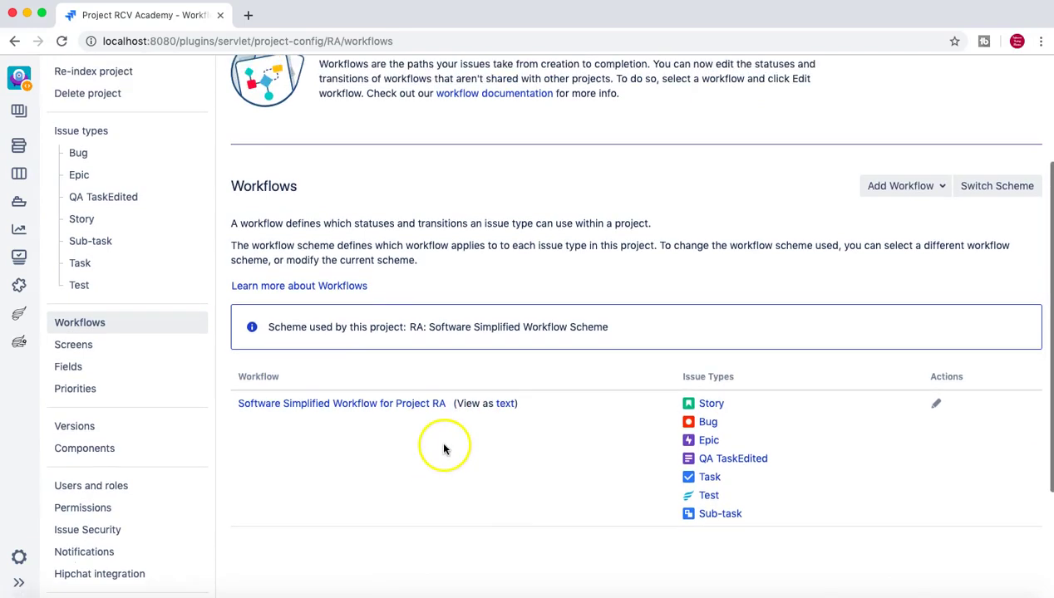
left_click_drag(412, 328, 628, 330)
scroll(627, 332, "up", 1)
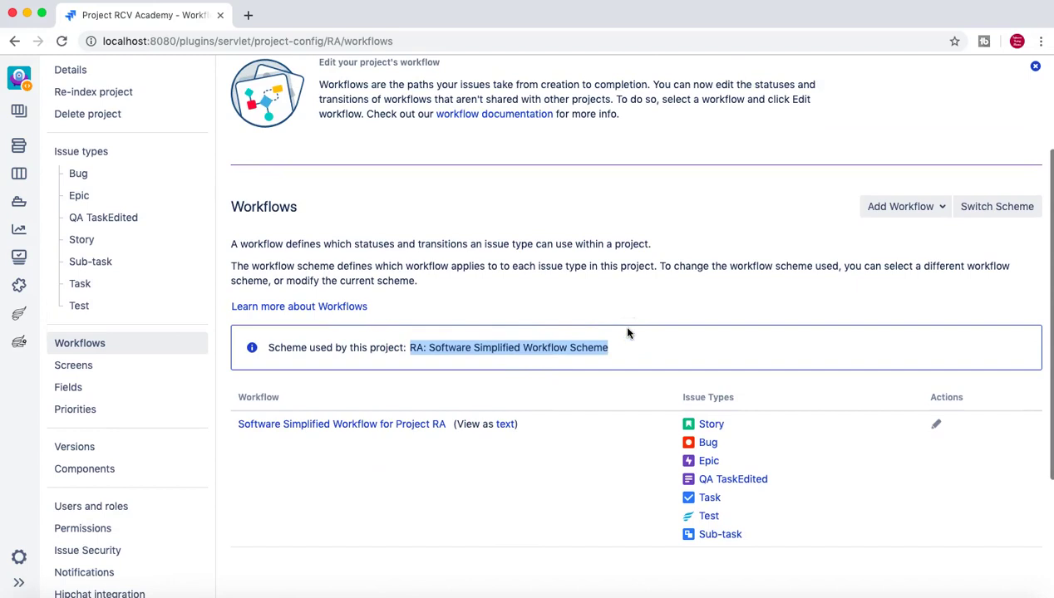
left_click(897, 295)
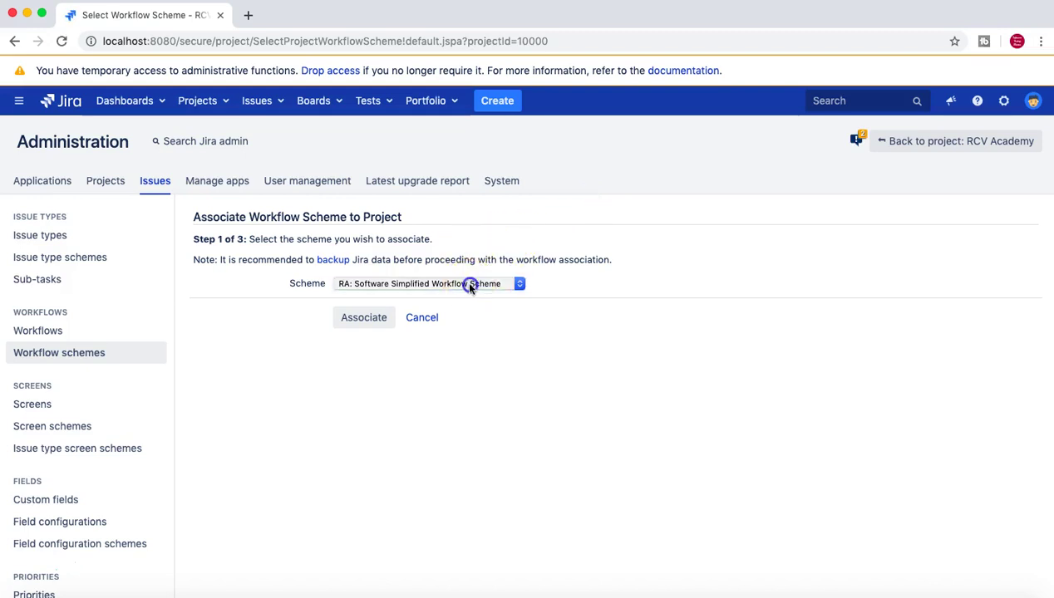
Select RCV Workflow Tutorial Scheme and associate it with RCV Academy.
left_click(470, 284)
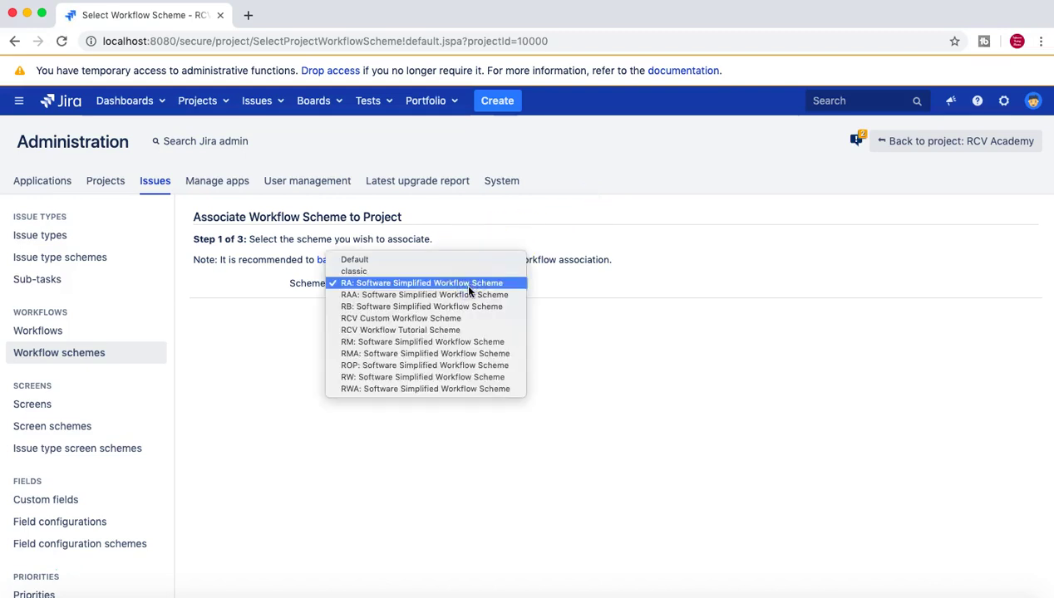
left_click(459, 331)
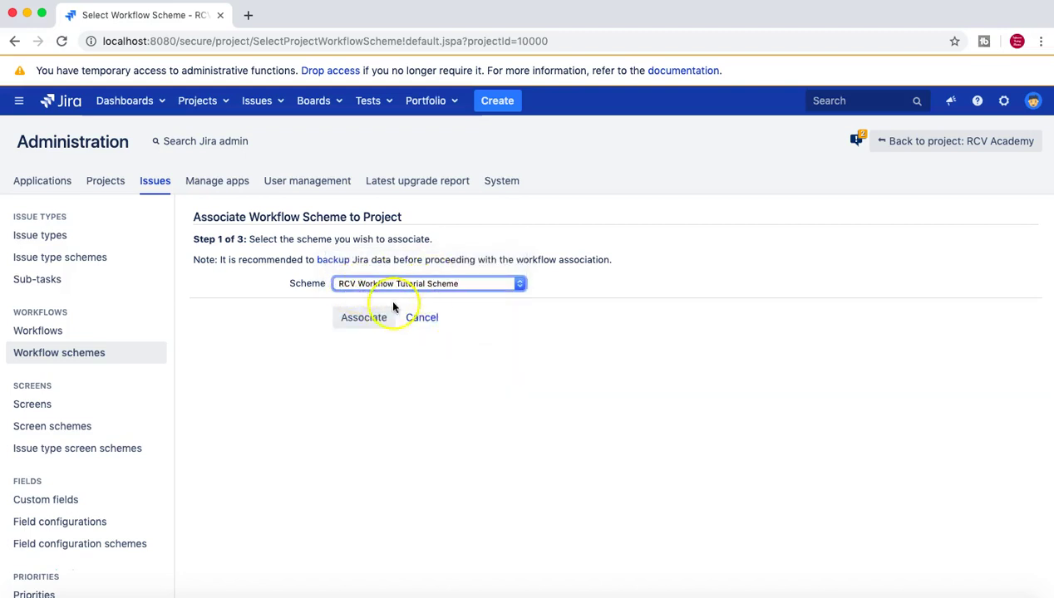
left_click(364, 318)
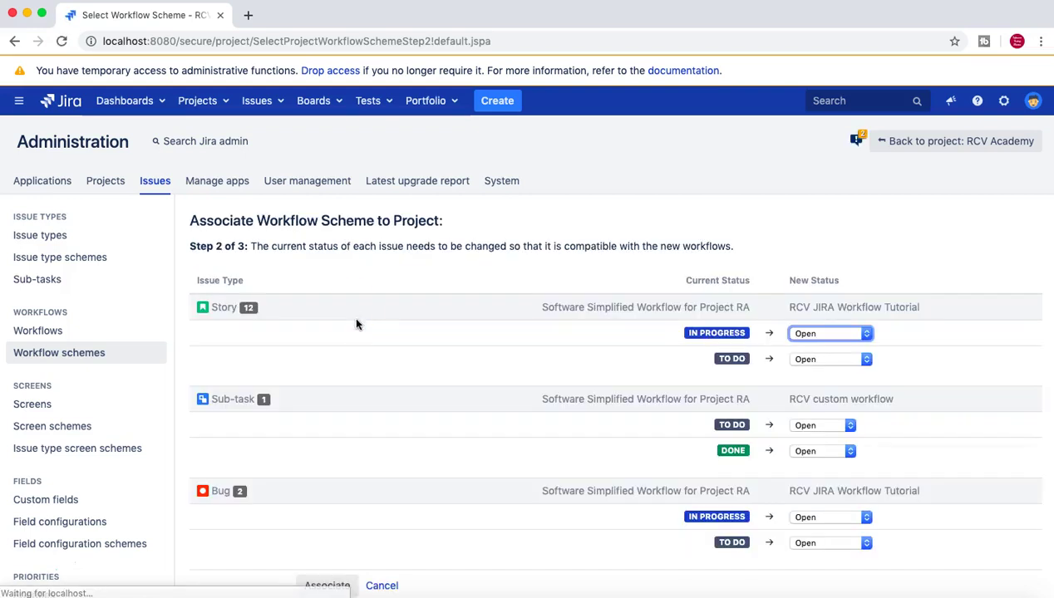
scroll(319, 299, "down", 2)
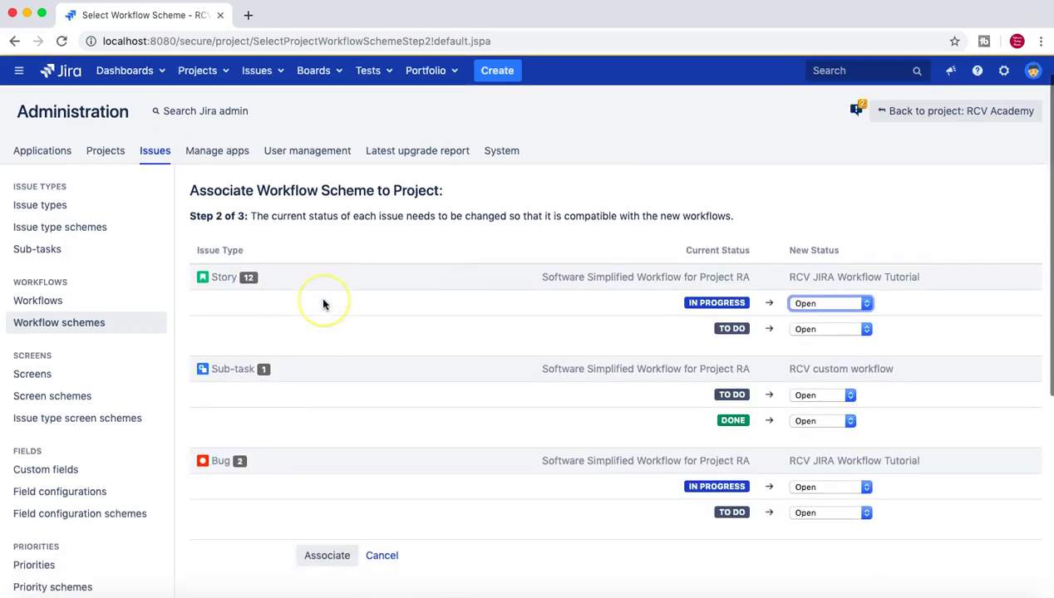
scroll(323, 305, "down", 1)
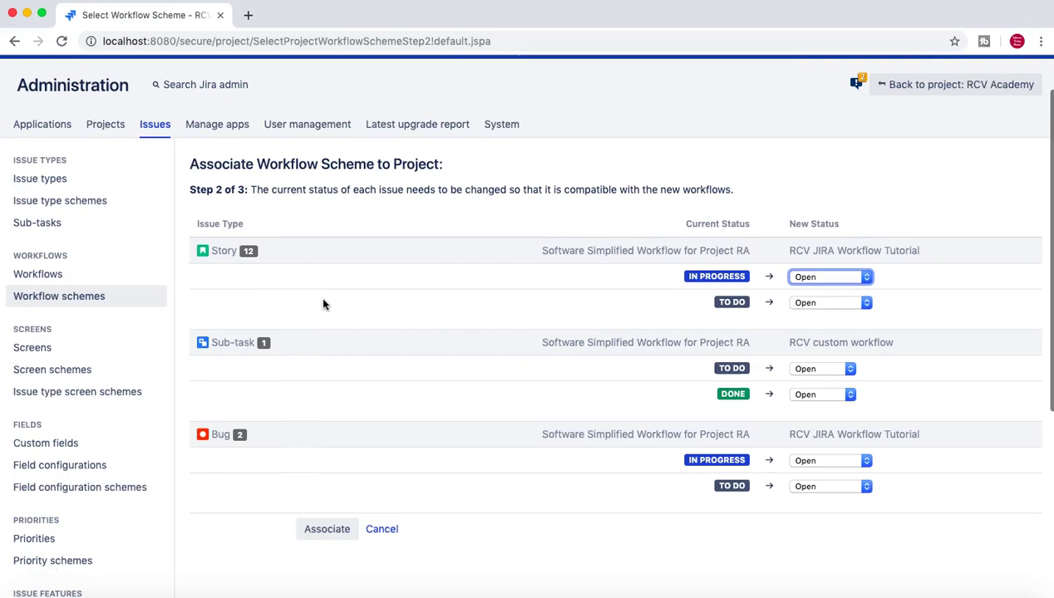
scroll(323, 304, "down", 1)
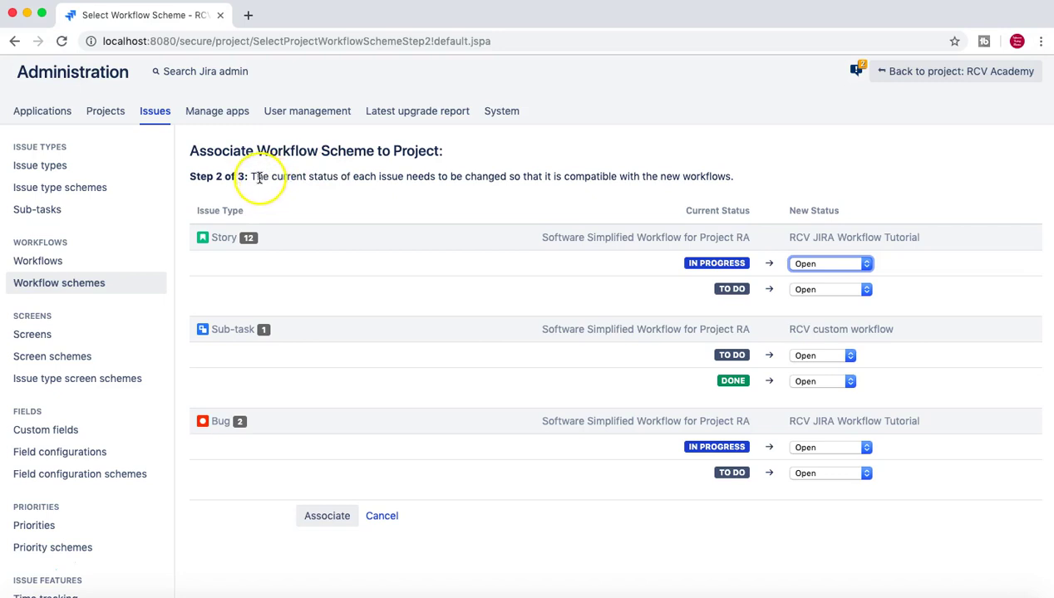
left_click_drag(261, 177, 449, 177)
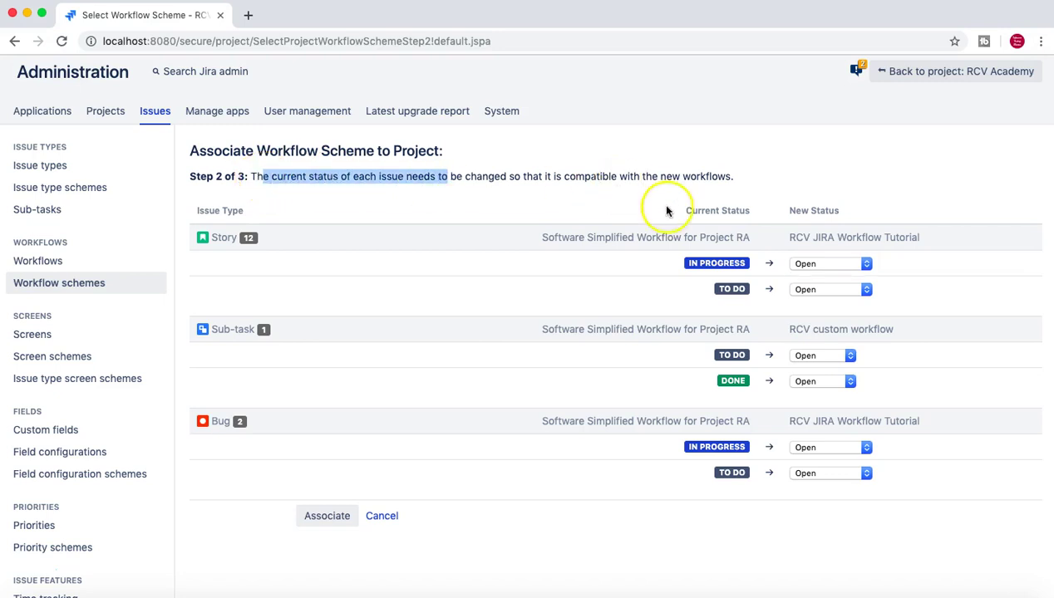
left_click_drag(795, 211, 839, 211)
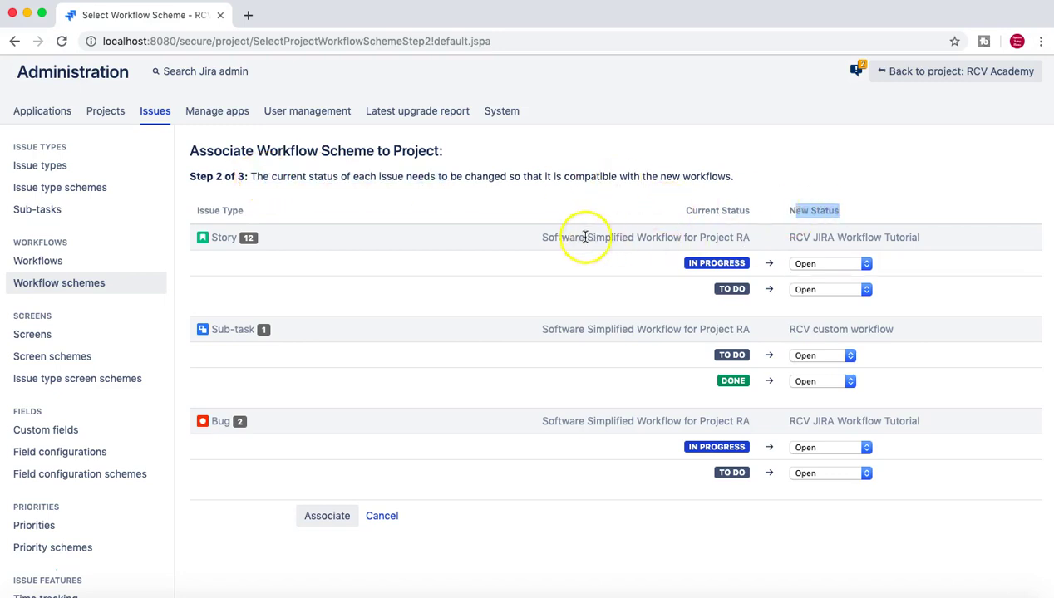
left_click_drag(540, 241, 923, 240)
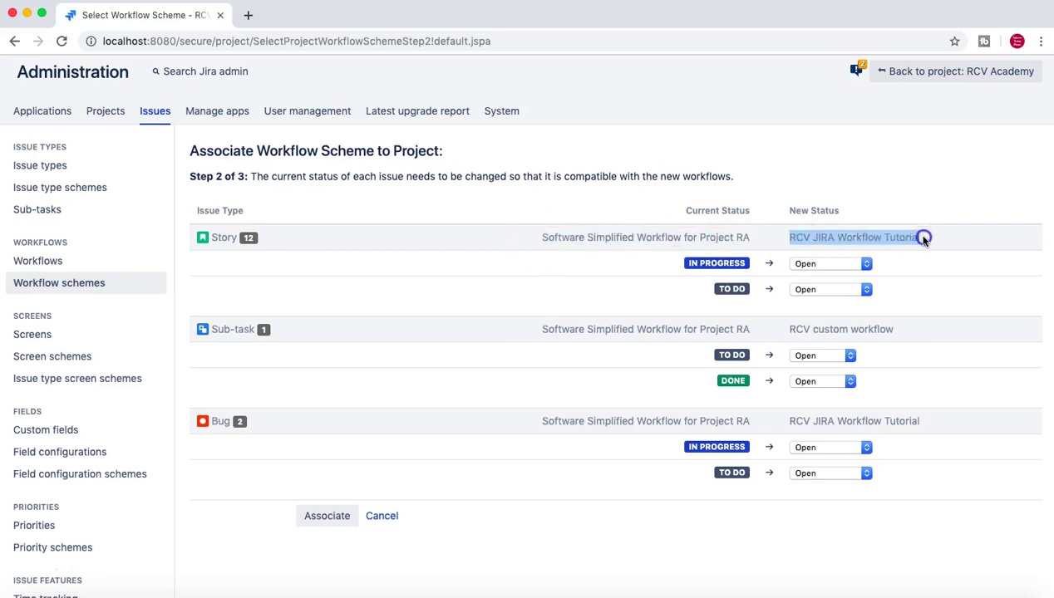
left_click(923, 240)
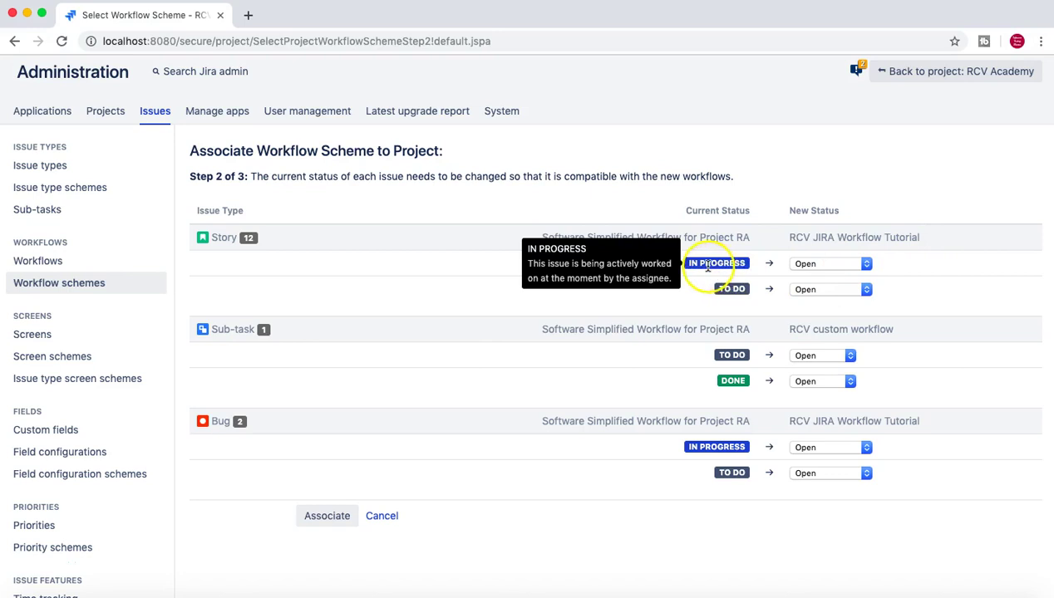
Map Story and Bug IN PROGRESS to In Development, and Sub-task DONE to Closed.
left_click(839, 264)
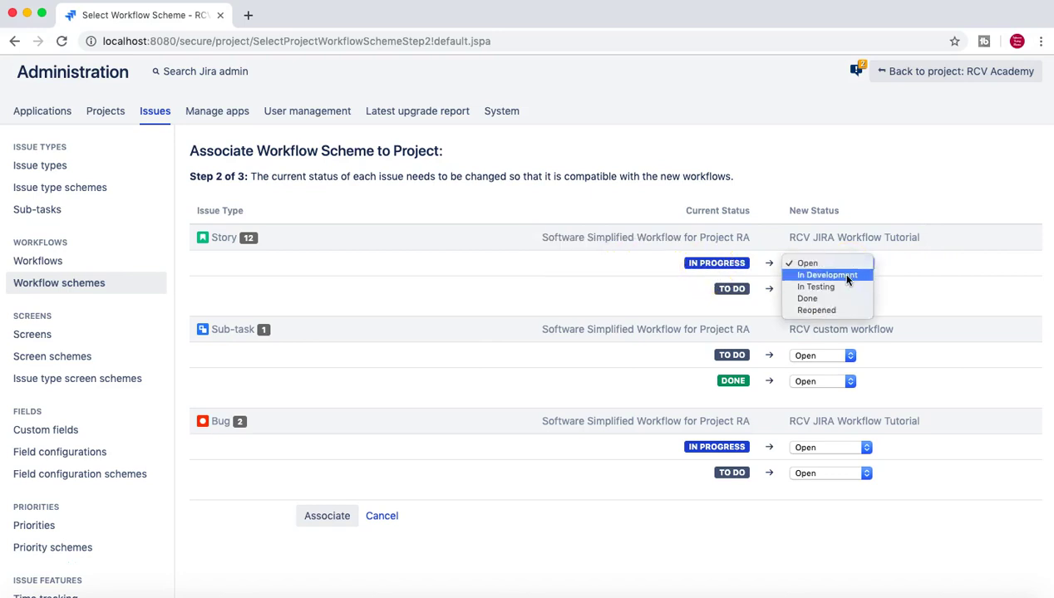
left_click(848, 276)
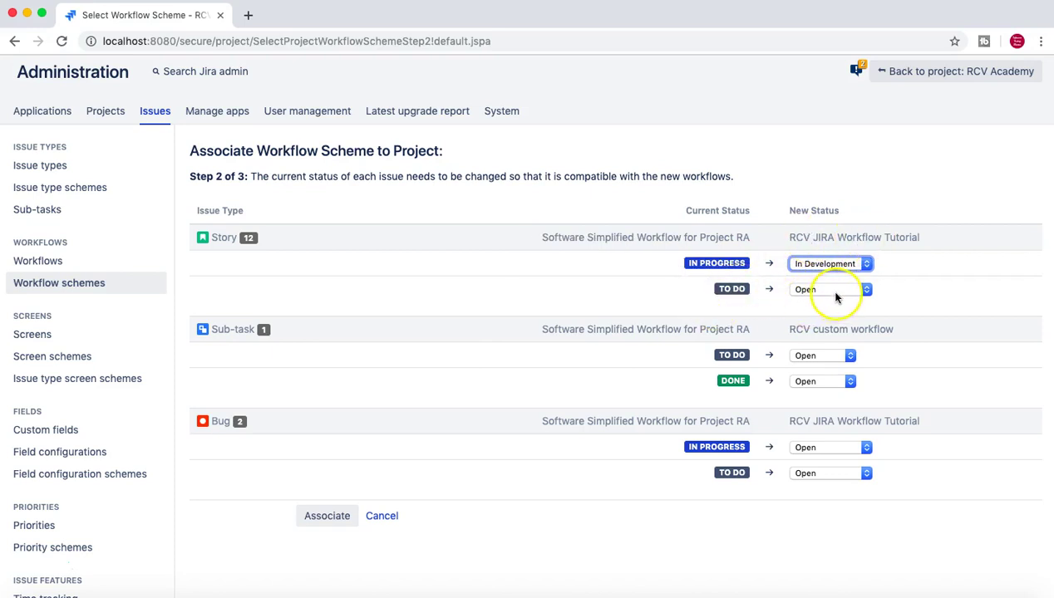
left_click(816, 380)
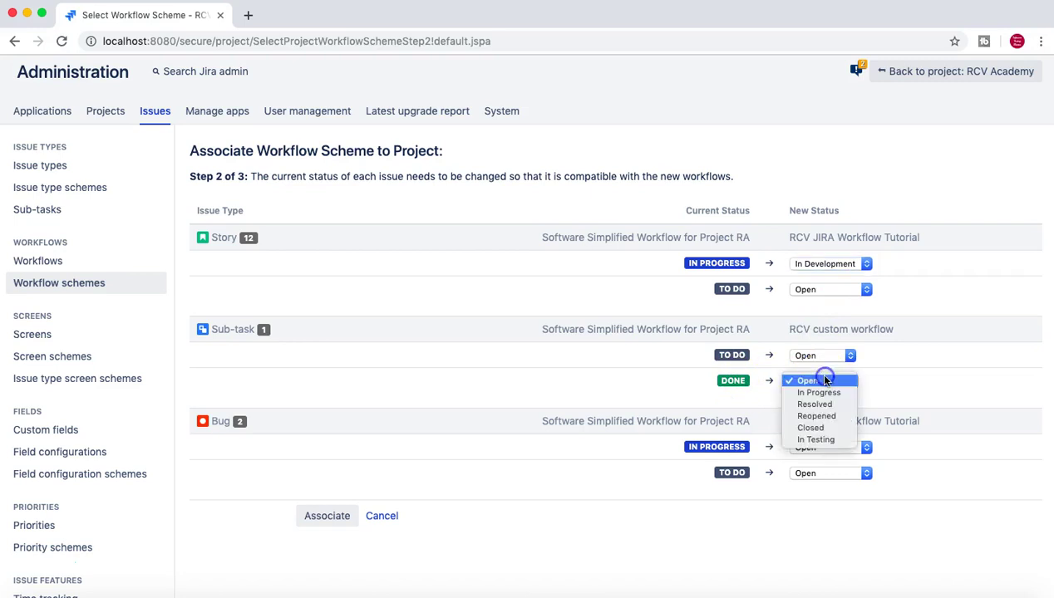
left_click(820, 428)
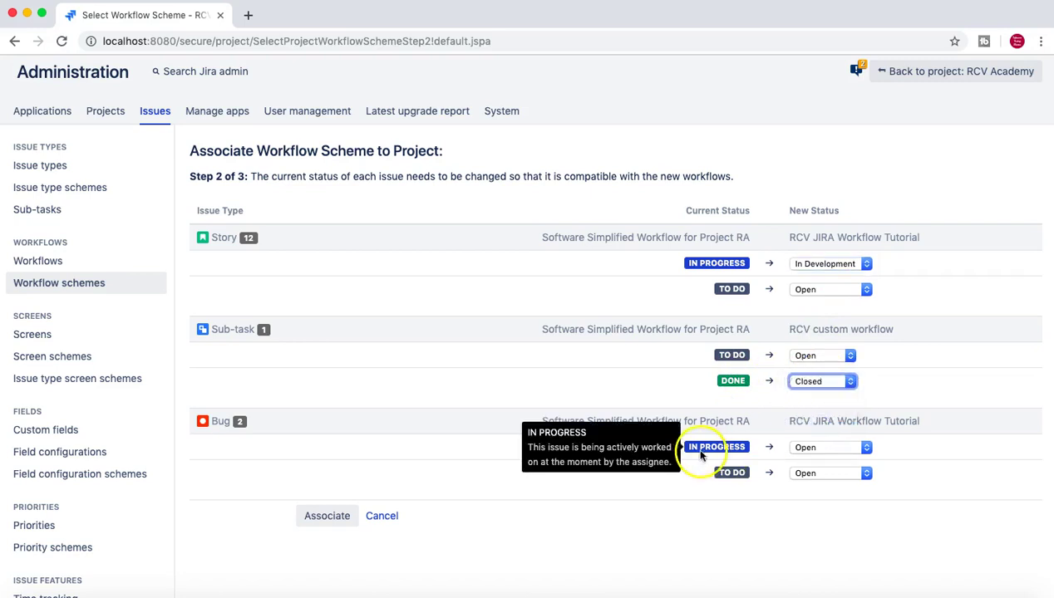
left_click(831, 449)
left_click(834, 459)
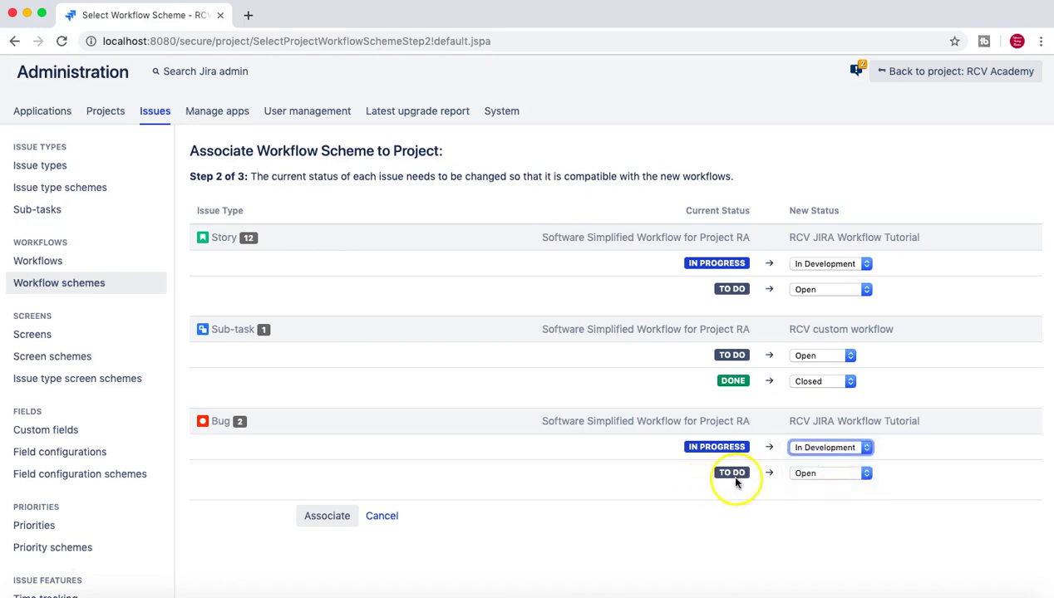
Keep Bug TO DO mapped to Open and start migrating issues to the new scheme.
left_click(818, 476)
left_click(815, 509)
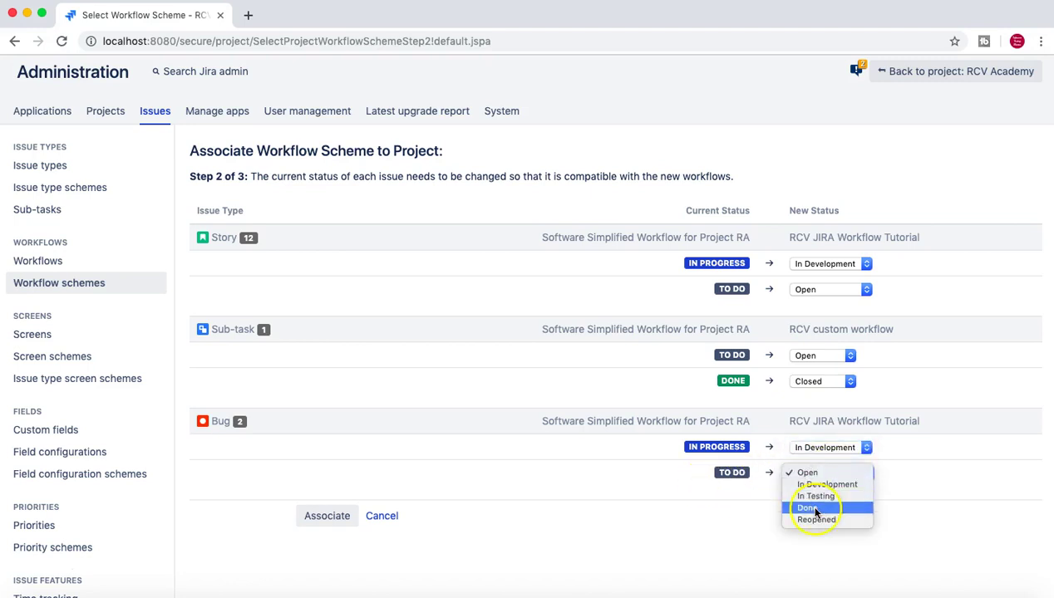
left_click(817, 475)
scroll(753, 508, "down", 3)
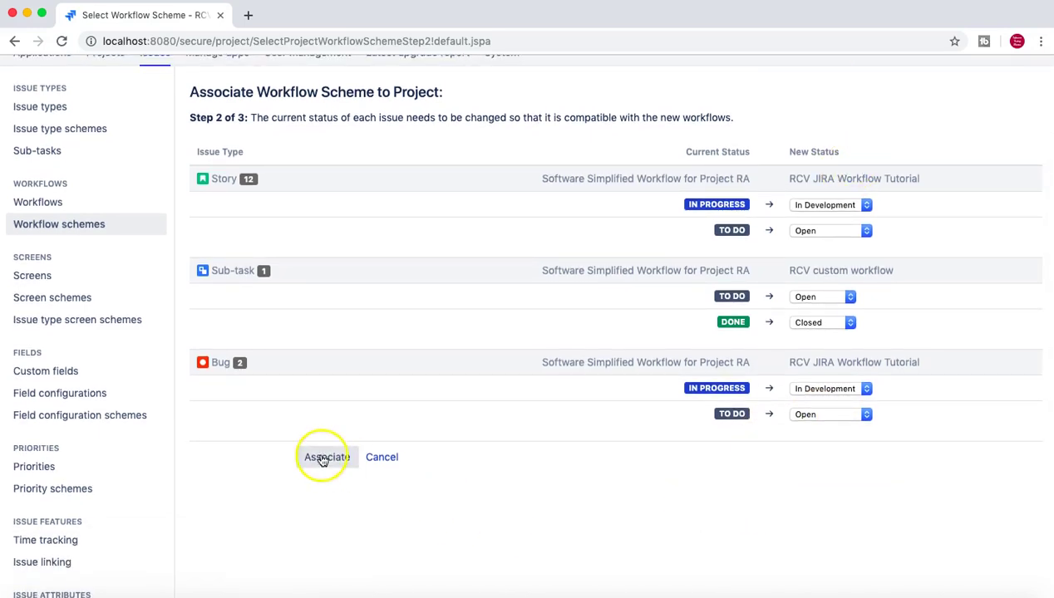
scroll(525, 432, "up", 3)
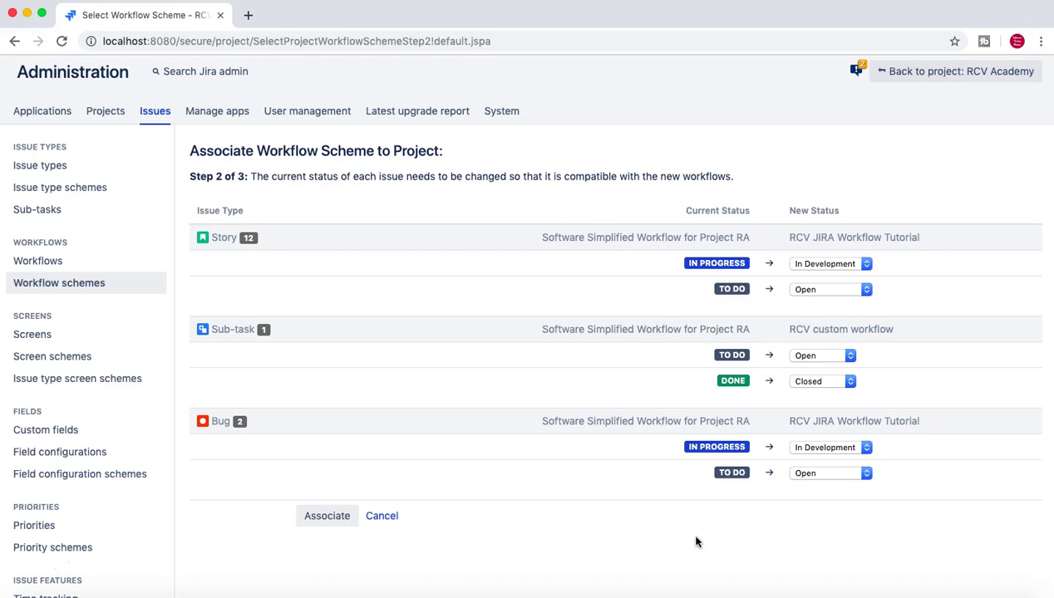
left_click(326, 515)
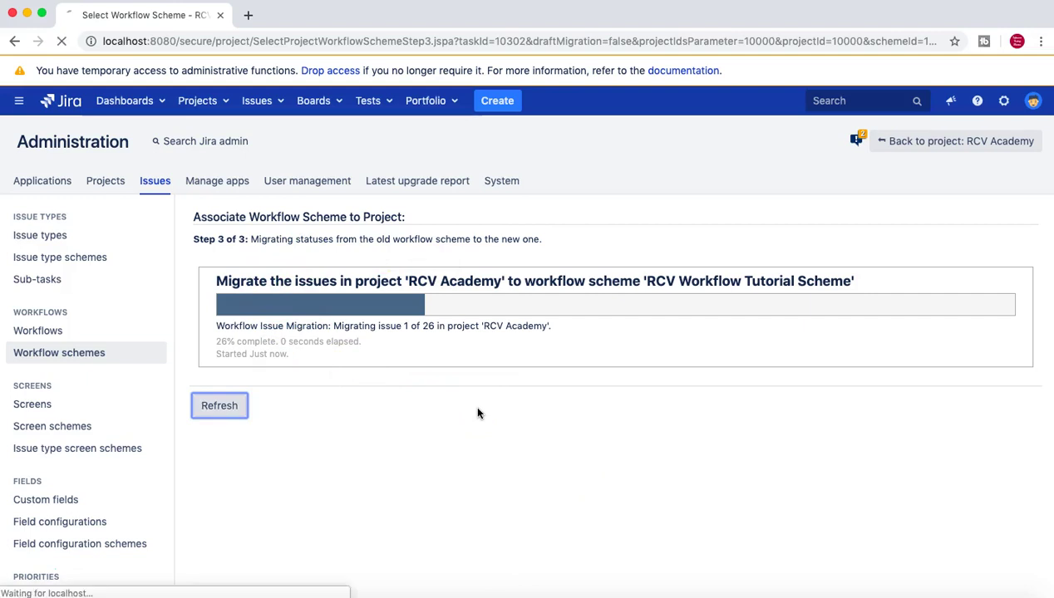
Refresh the completed issue migration and acknowledge it to return to project Workflows.
left_click(351, 326)
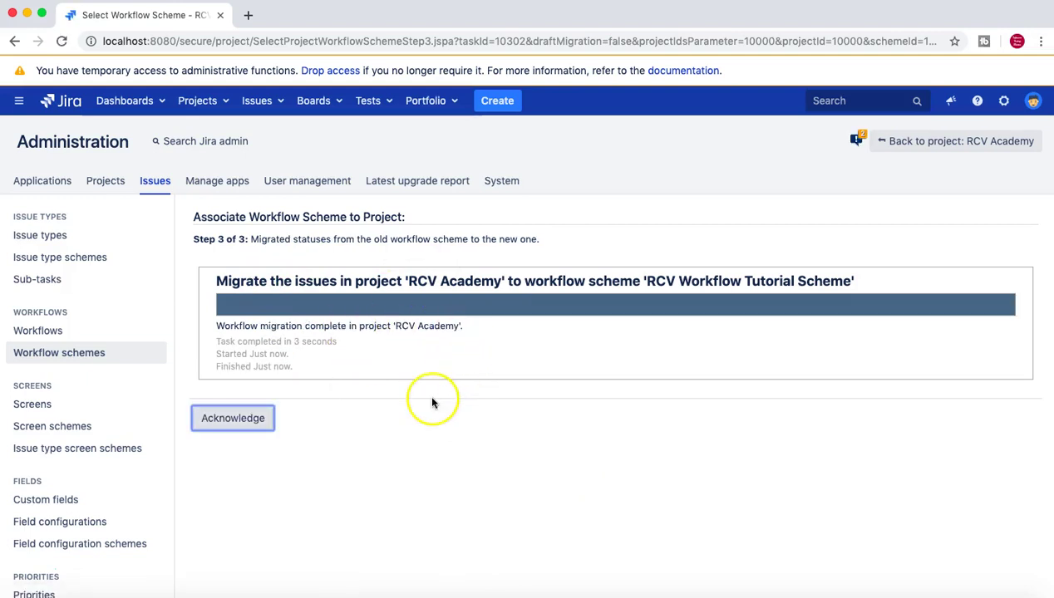
left_click(223, 417)
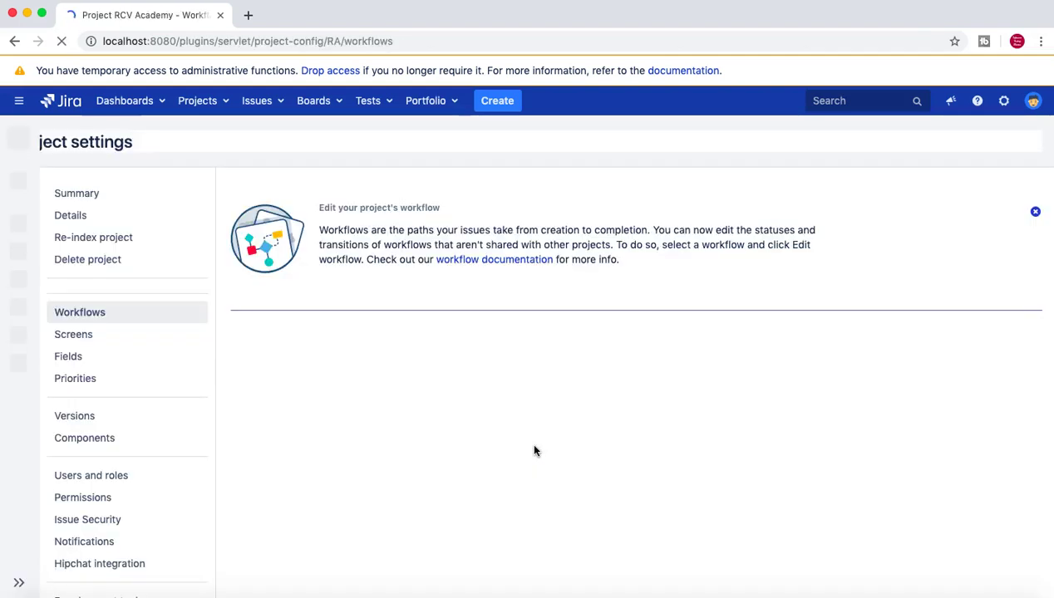
scroll(534, 451, "down", 5)
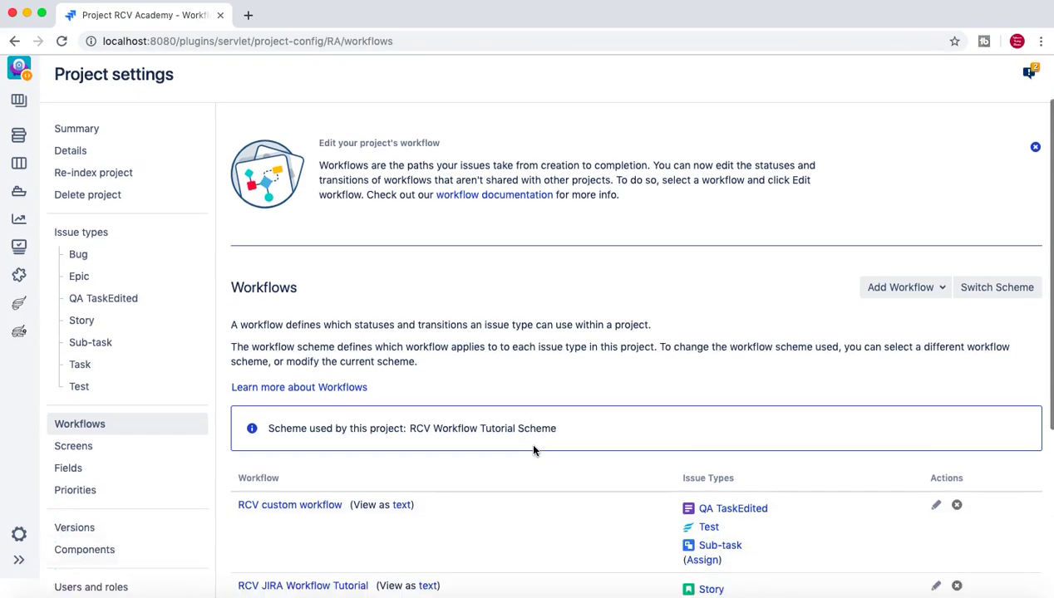
scroll(534, 450, "down", 1)
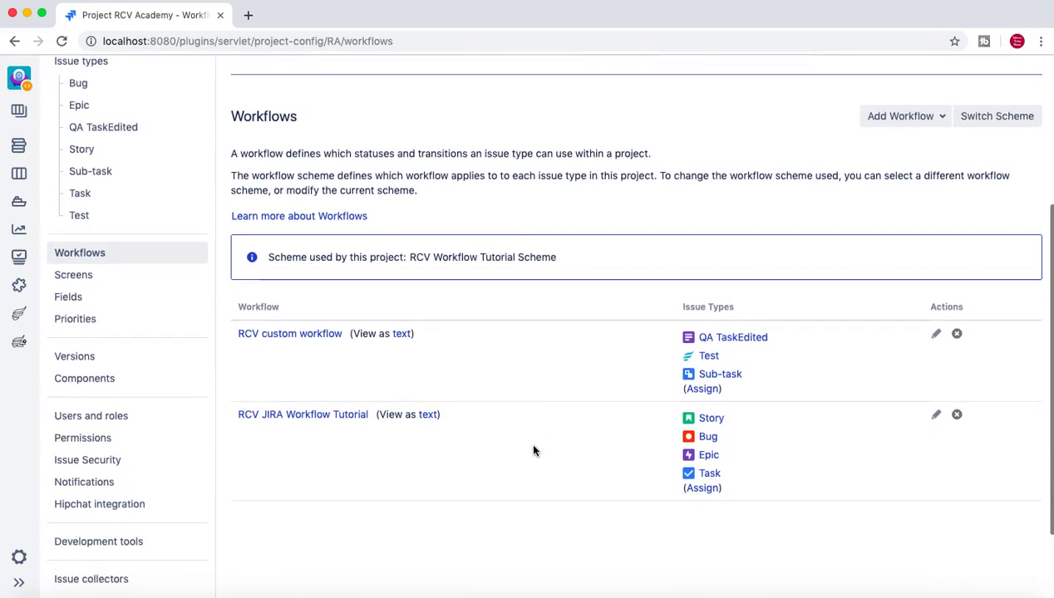
left_click_drag(410, 260, 556, 258)
left_click(522, 259)
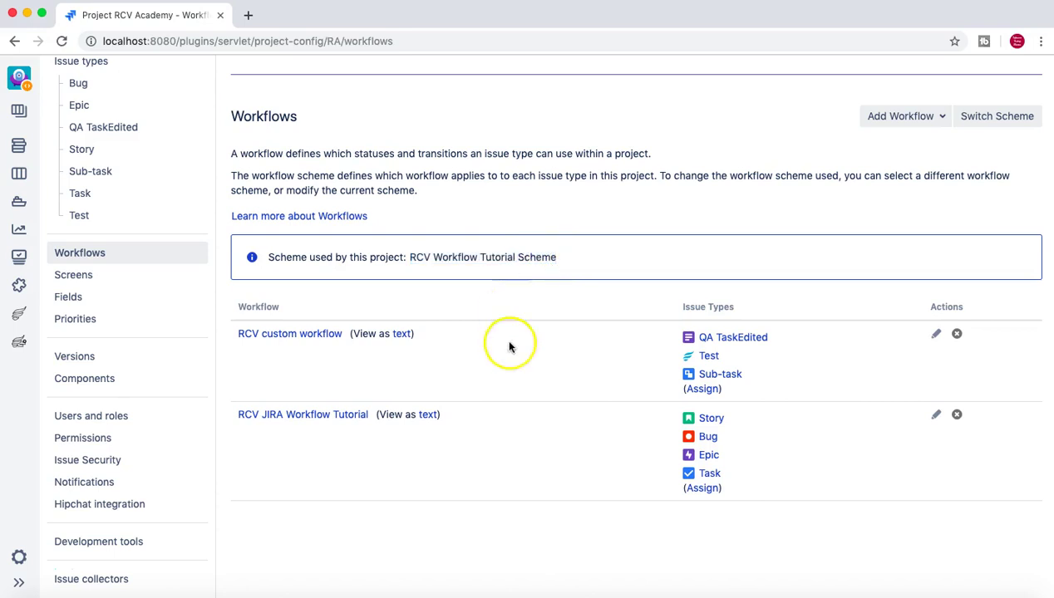
scroll(509, 349, "up", 1)
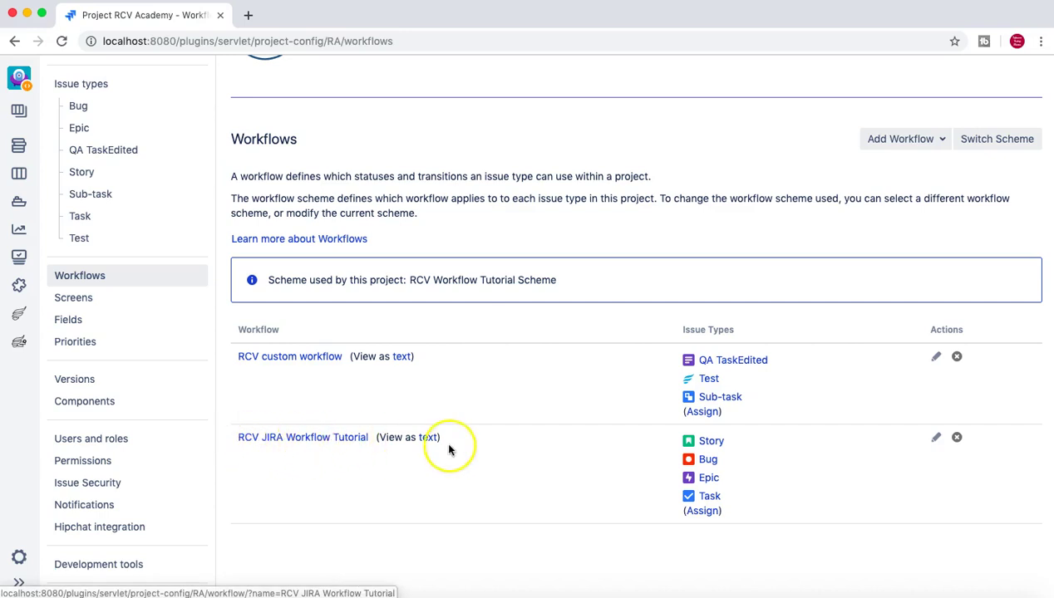
scroll(615, 458, "down", 1)
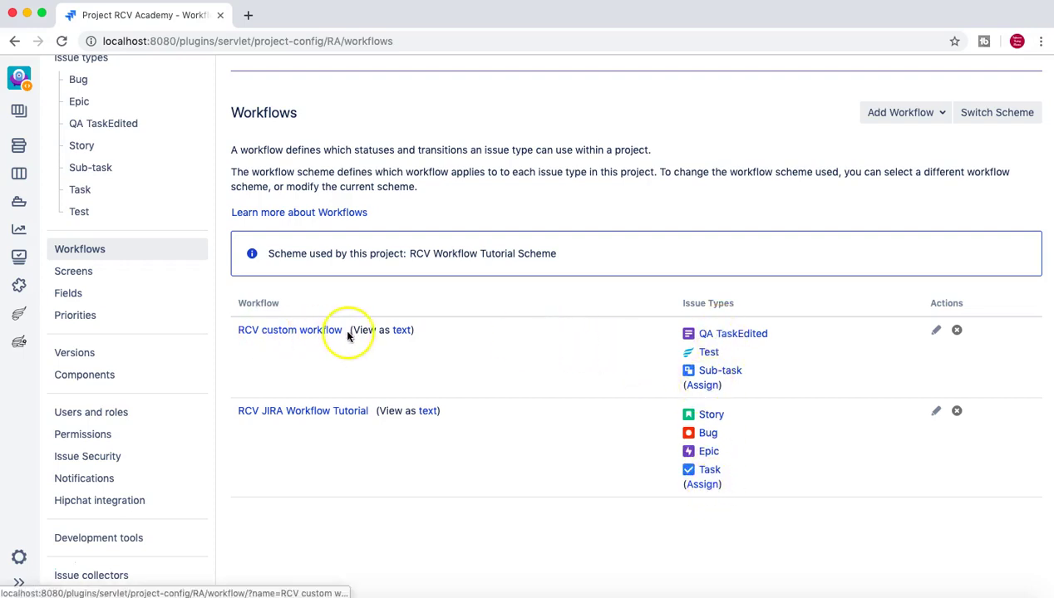
scroll(487, 358, "up", 3)
scroll(345, 426, "down", 3)
scroll(345, 426, "up", 5)
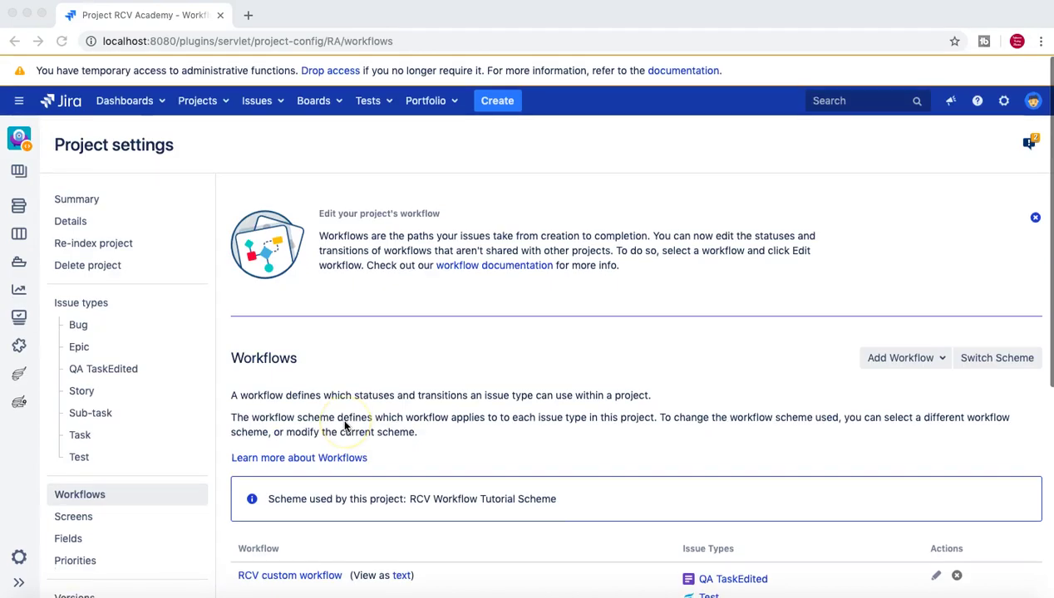
scroll(345, 427, "down", 1)
scroll(345, 426, "up", 1)
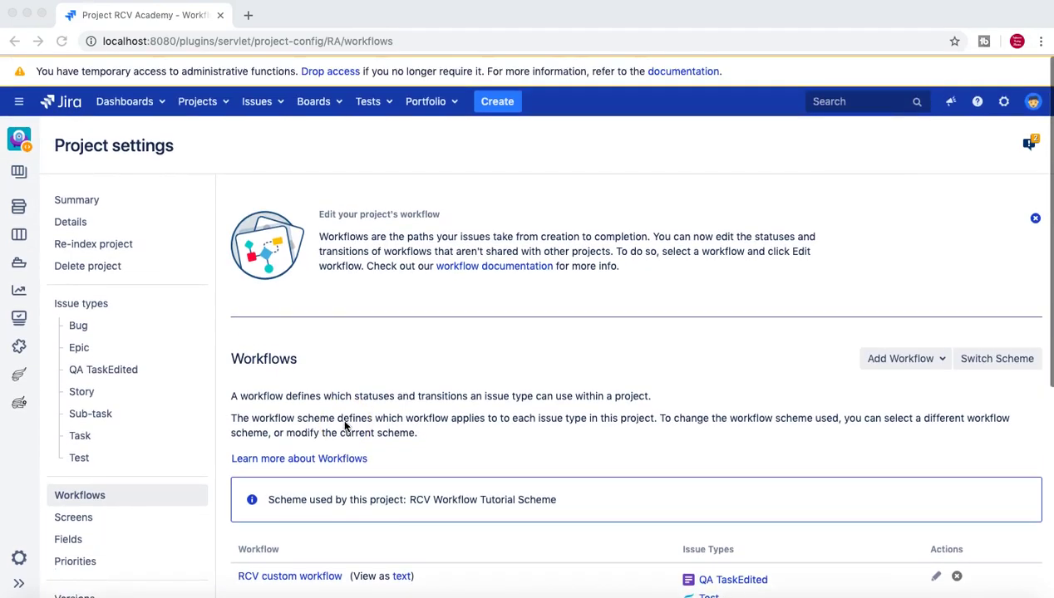